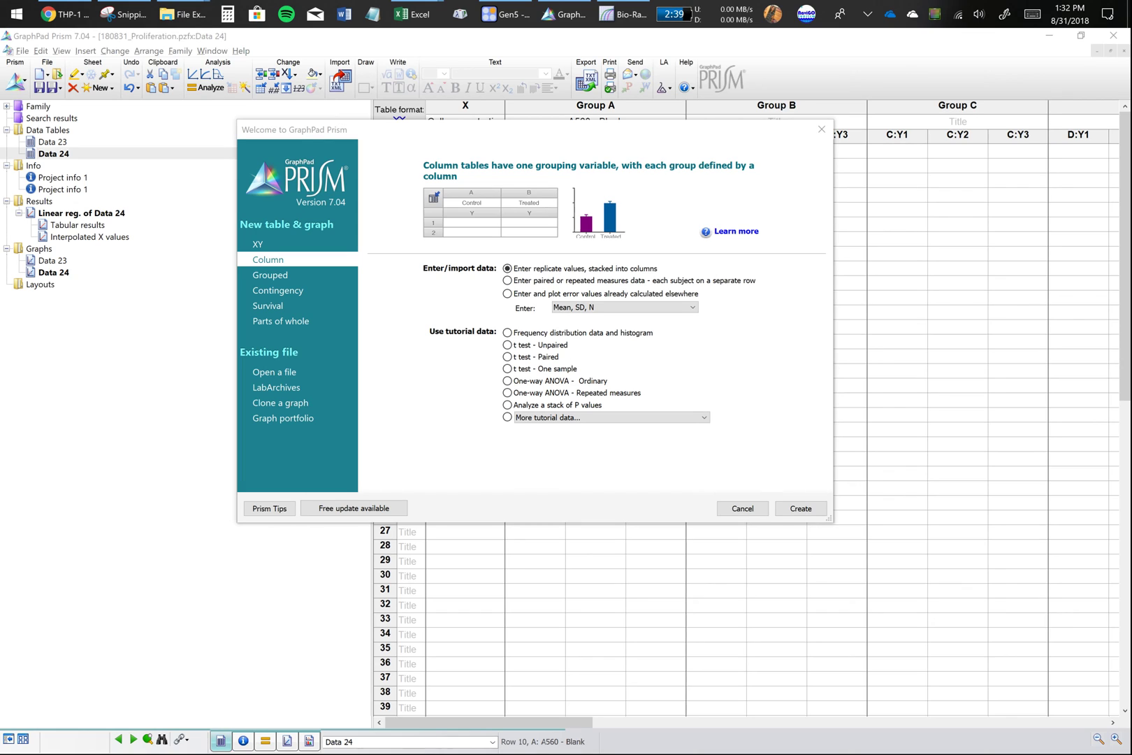
Step: Create a new Column data table with replicate values stacked into columns
left_click_drag(573, 134, 562, 168)
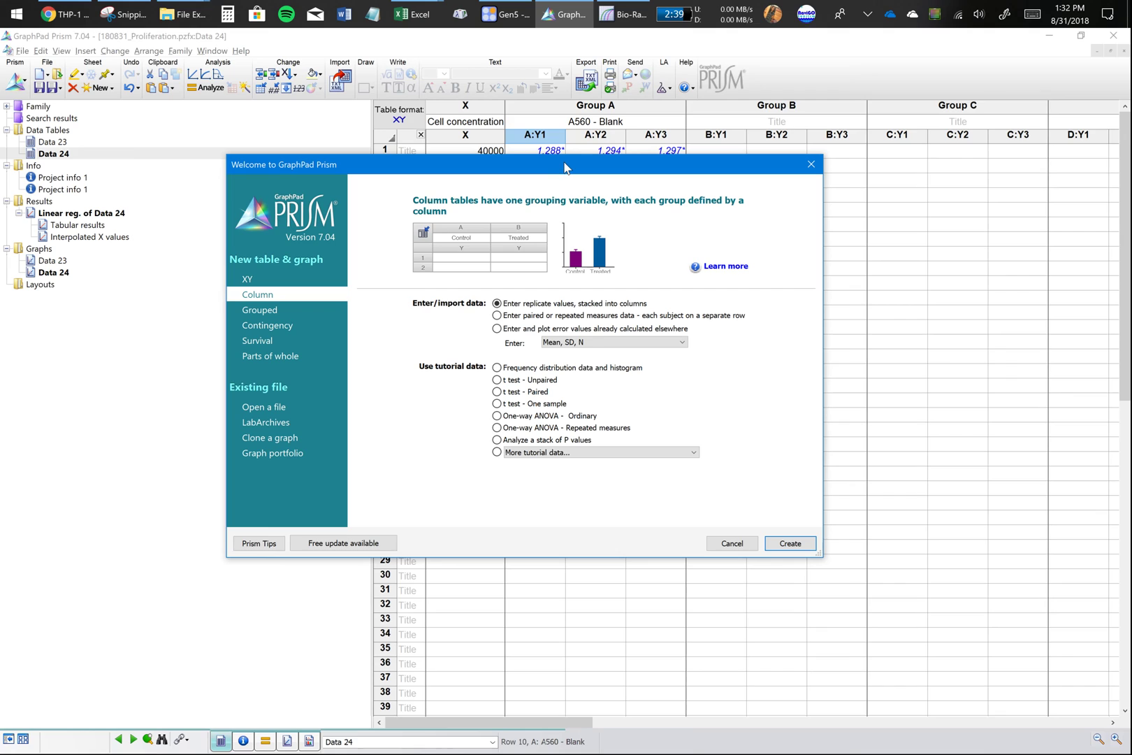
left_click_drag(564, 166, 544, 167)
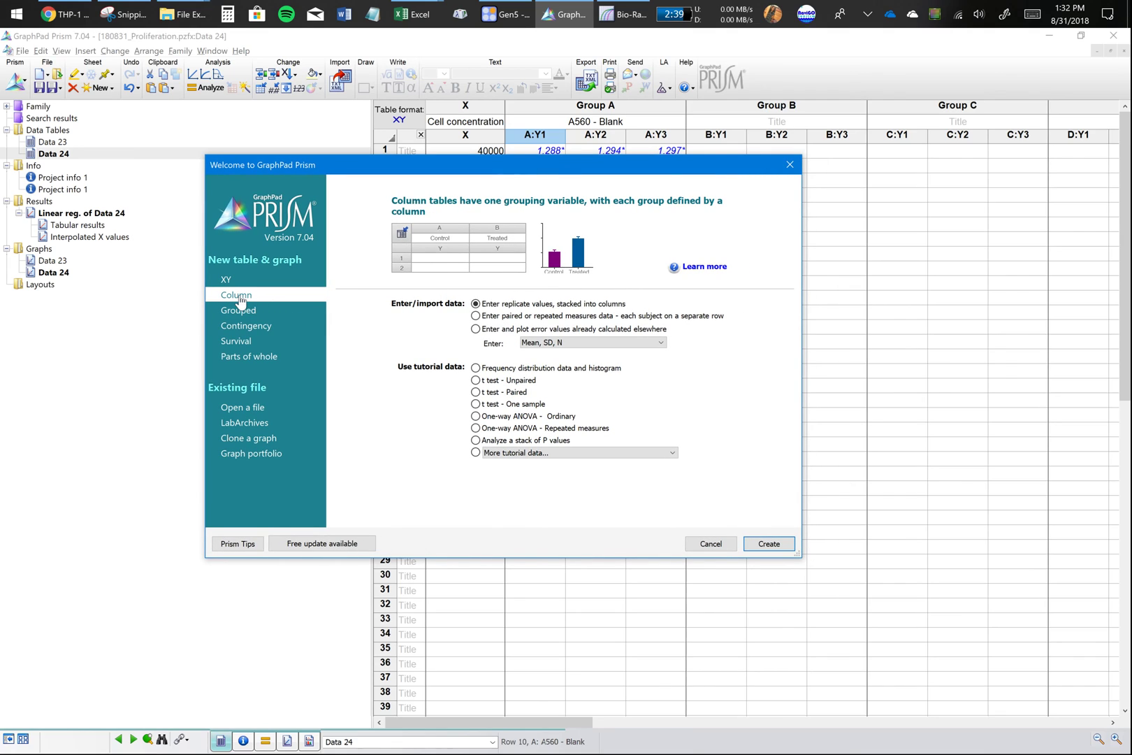
left_click(225, 280)
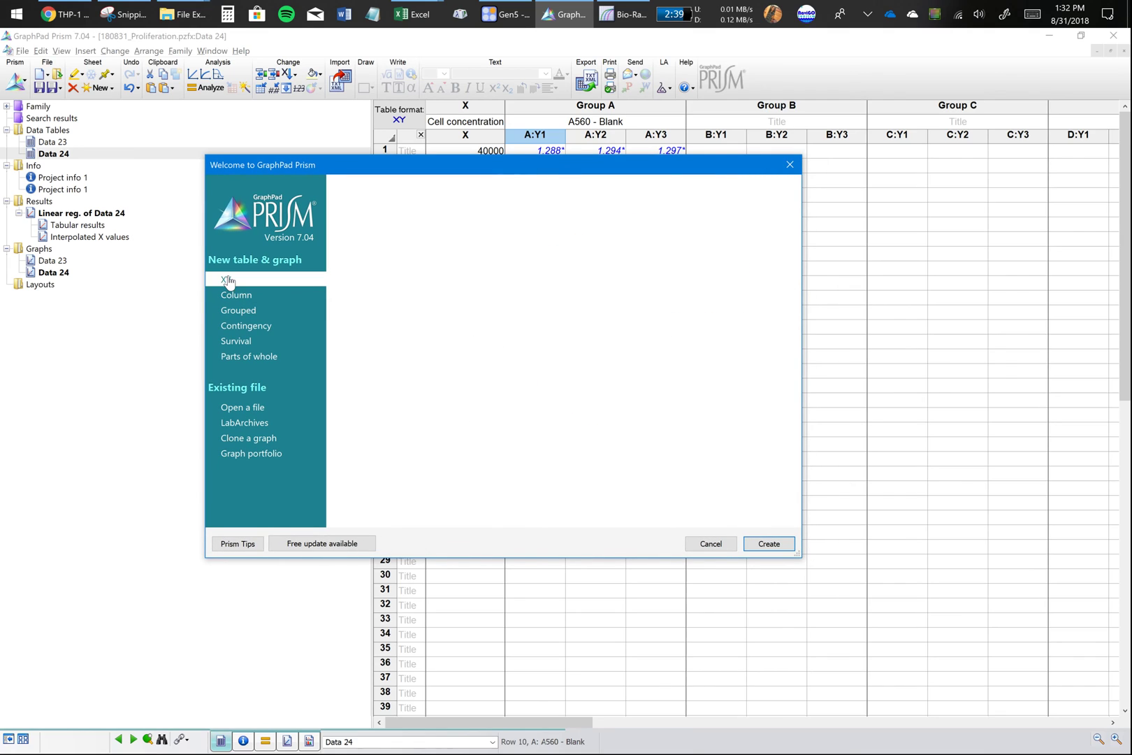
left_click(236, 295)
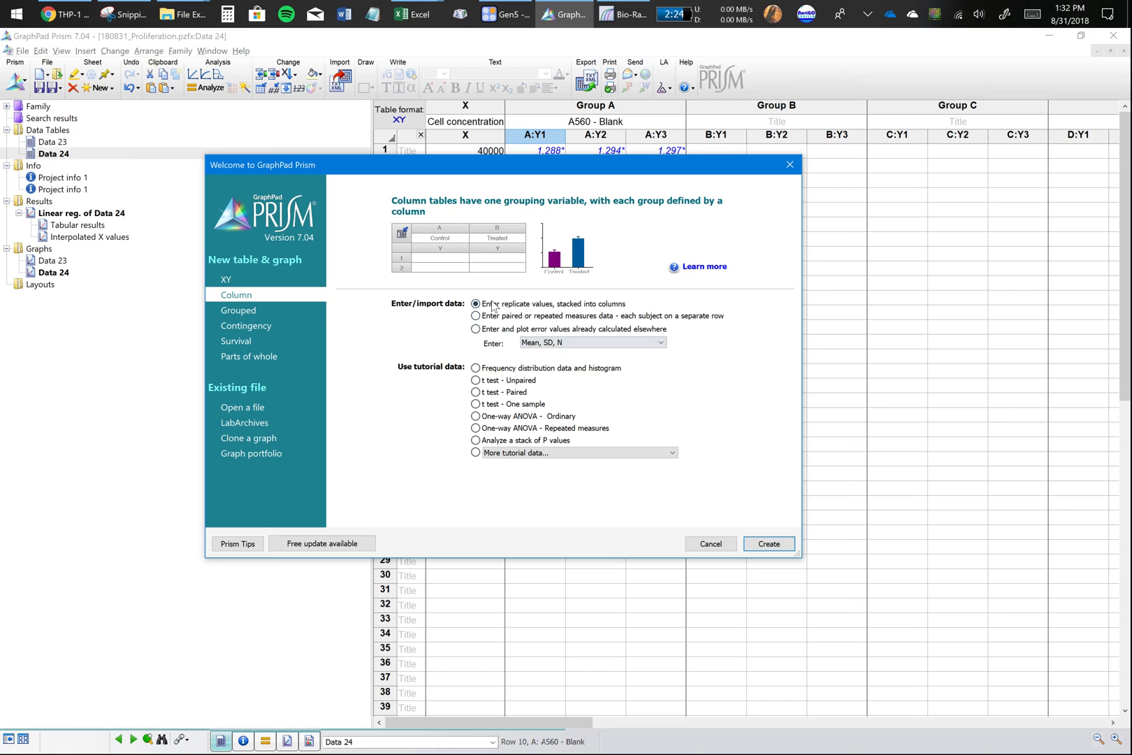
left_click(768, 544)
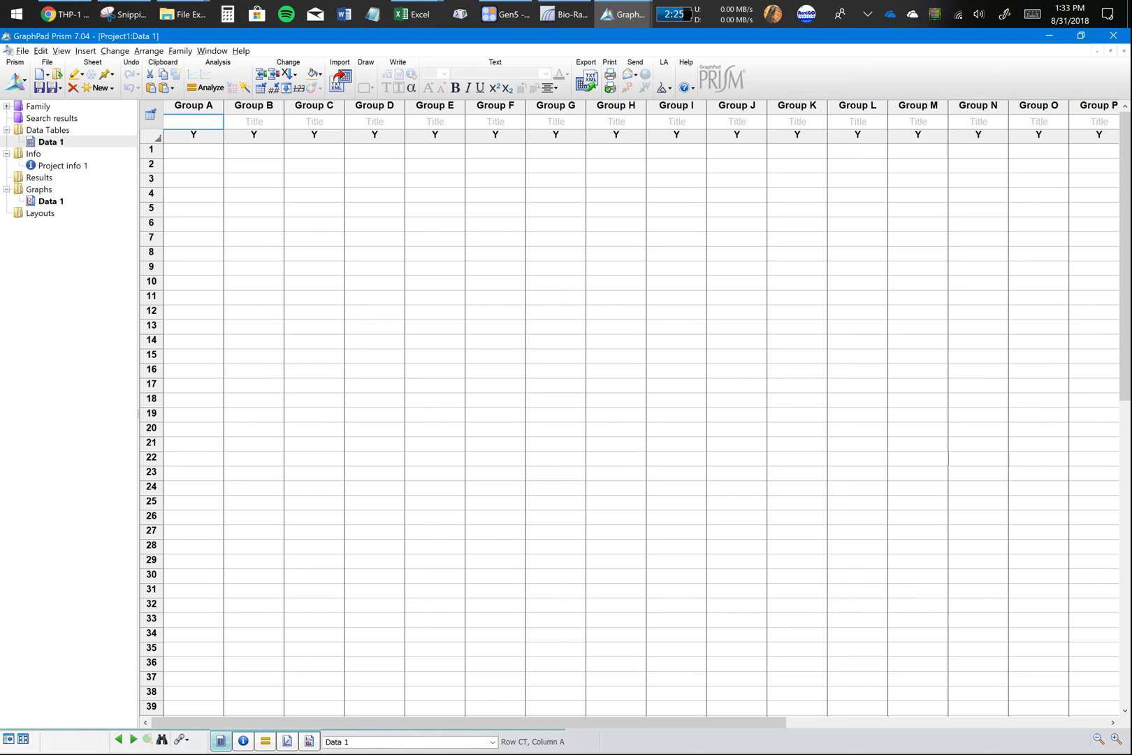
Step: Title the first two columns Men and Women
type("Men")
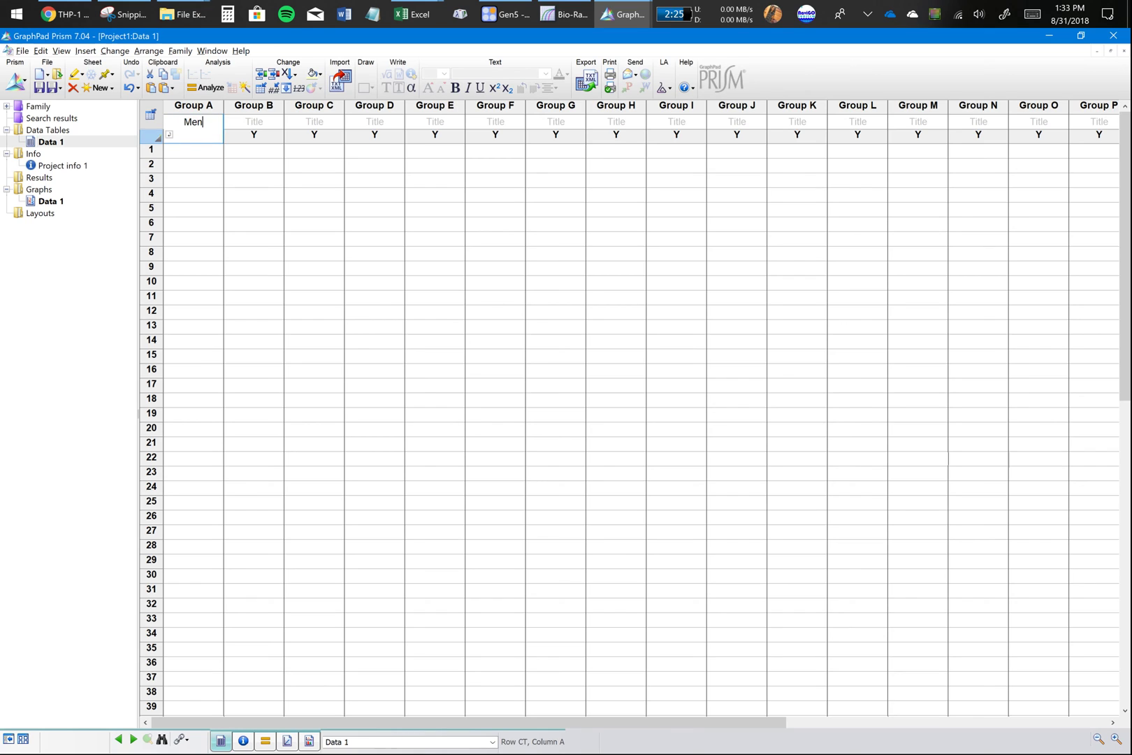
key("Tab")
type("Women")
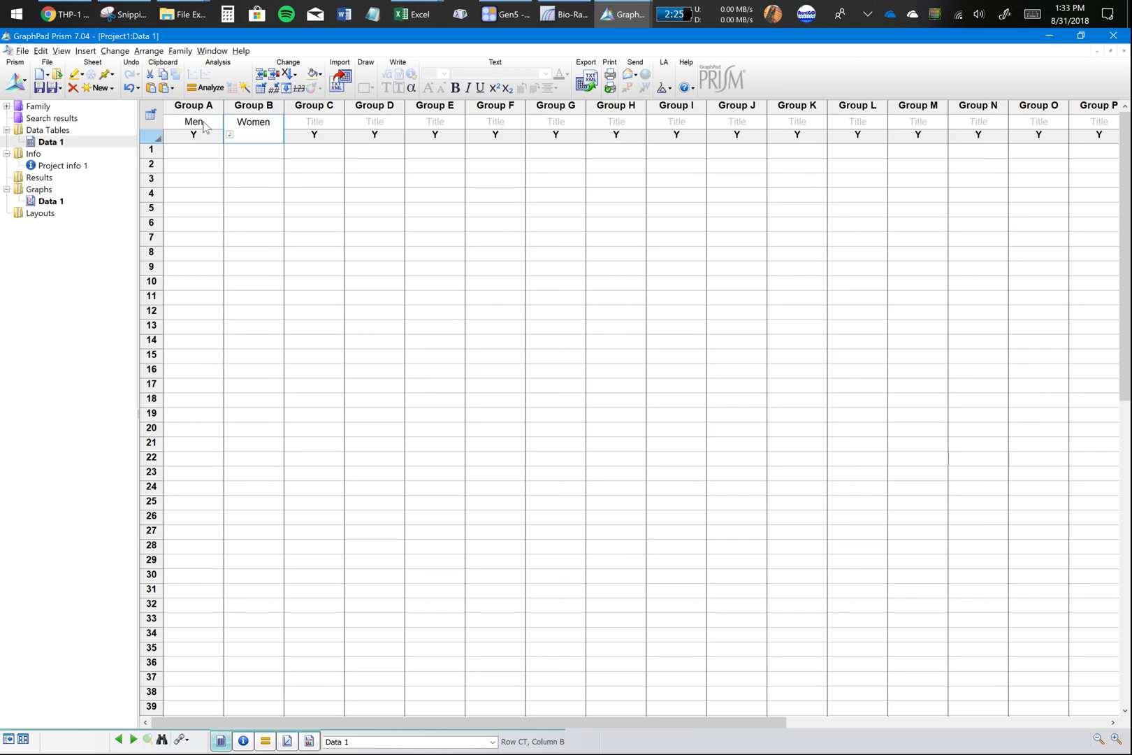
key("Return")
key("Left")
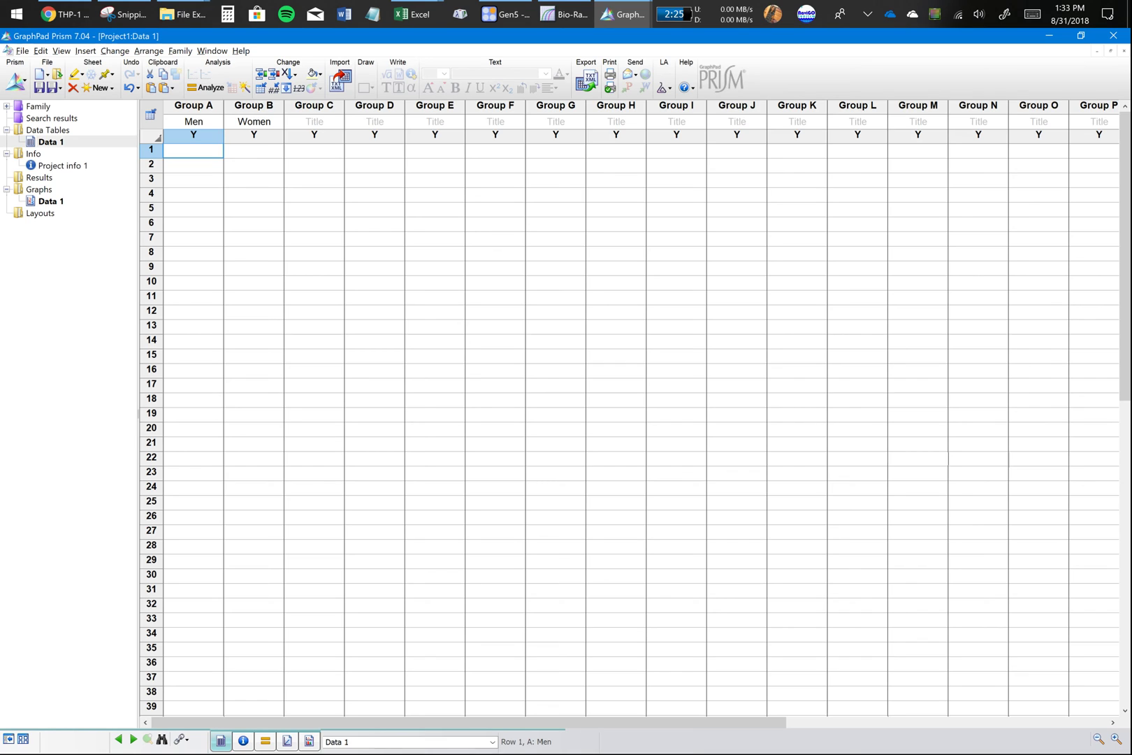
Step: Enter the Men measurements down the first column and clear a stray extra entry
type("0")
key("Return")
key("Return")
type("11")
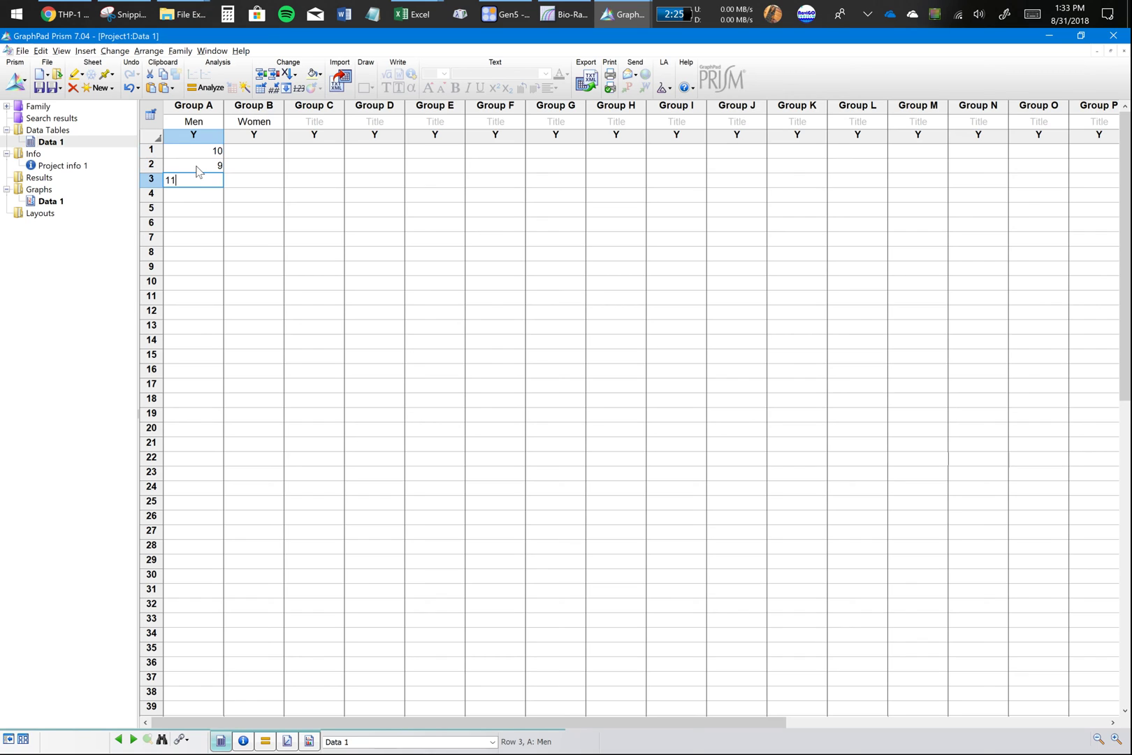
key("Return")
type("12")
key("Return")
type("3")
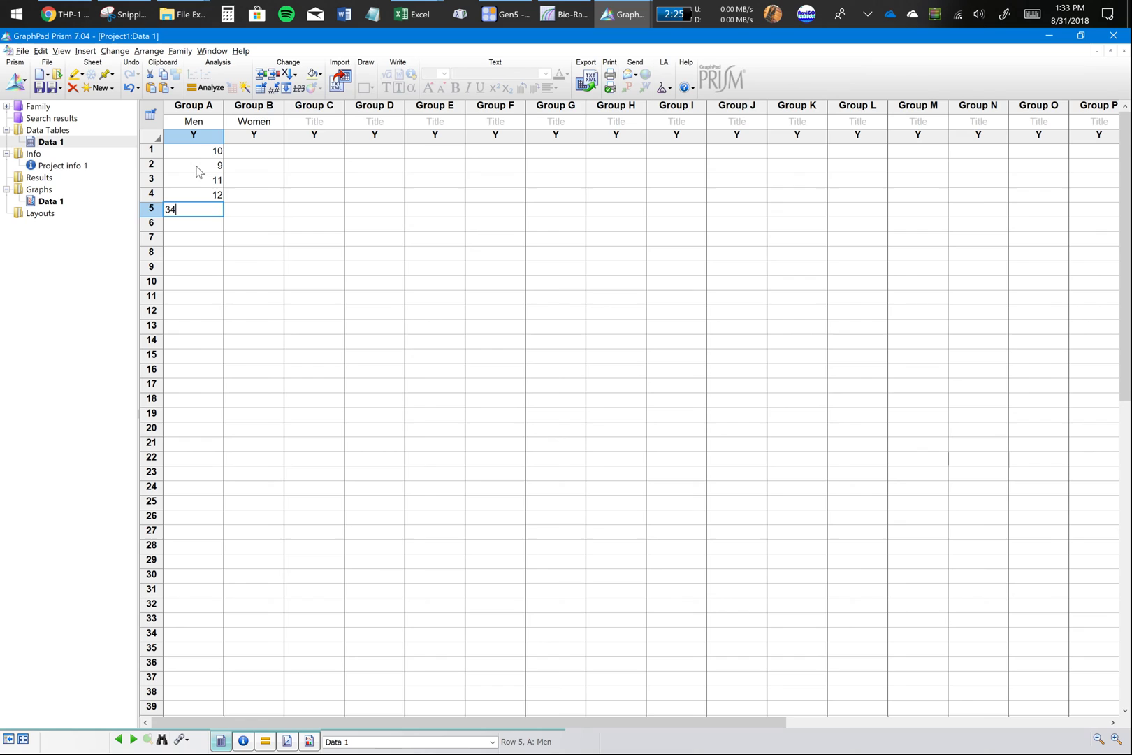
key("Return")
type("12")
key("Return")
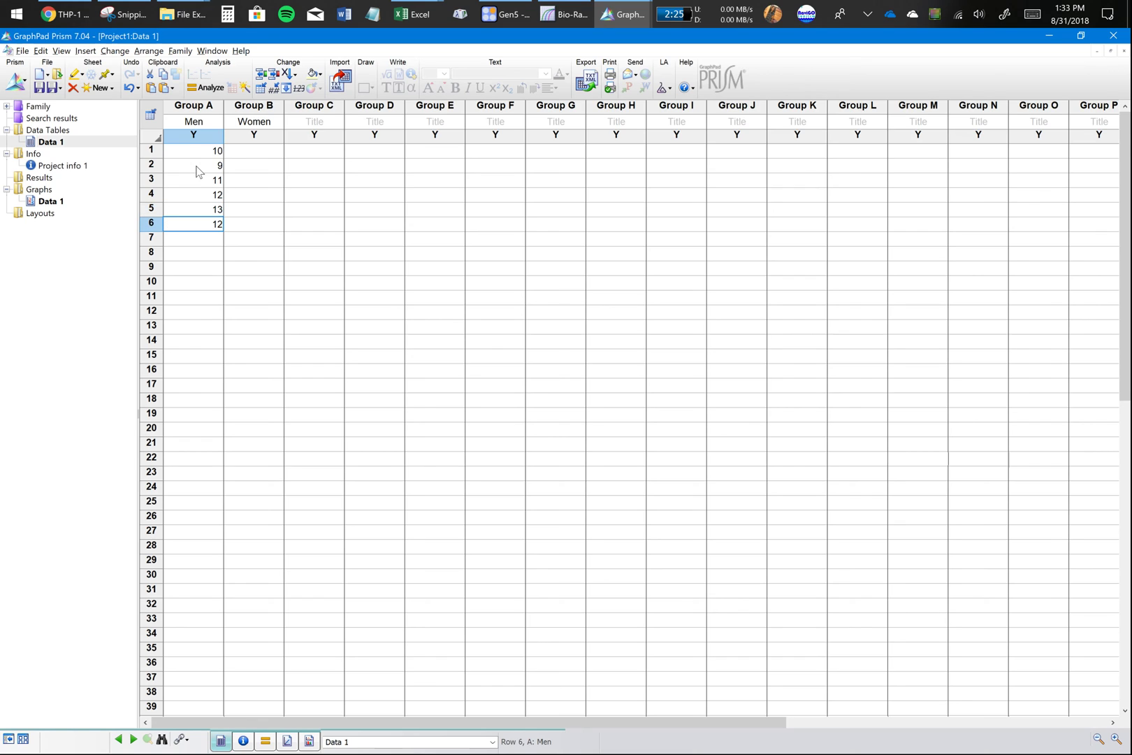
type("11")
key("Return")
type("10")
key("Return")
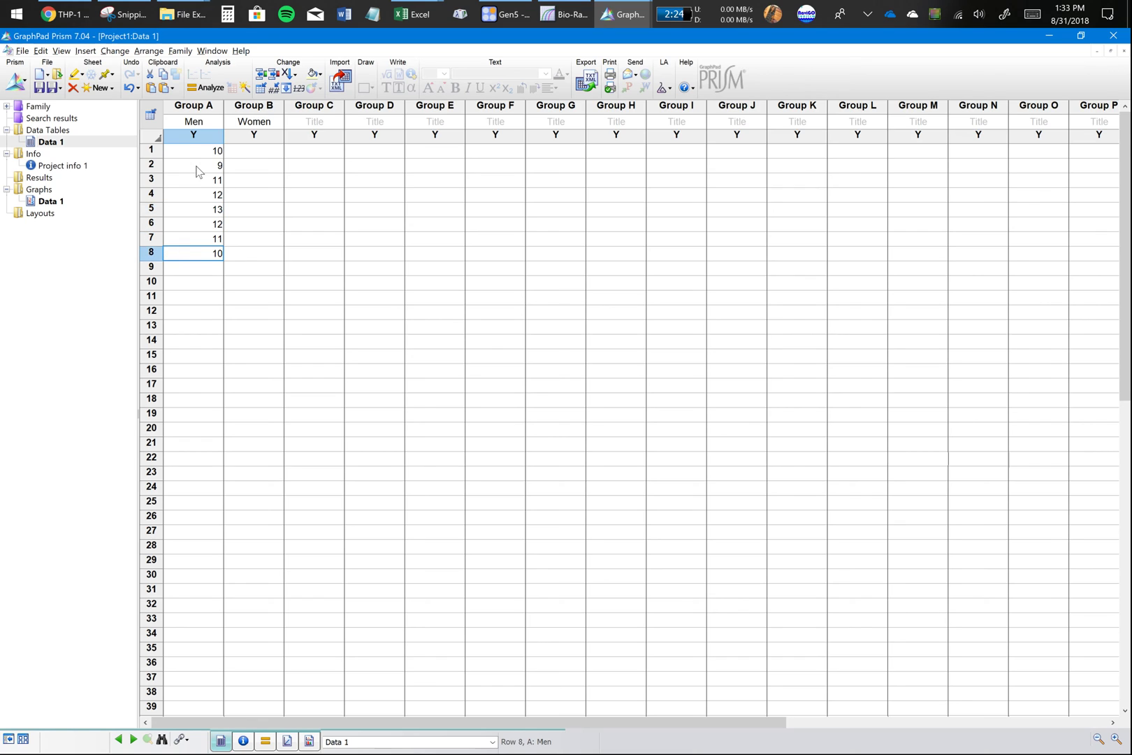
type("9")
key("Return")
type("8")
key("Return")
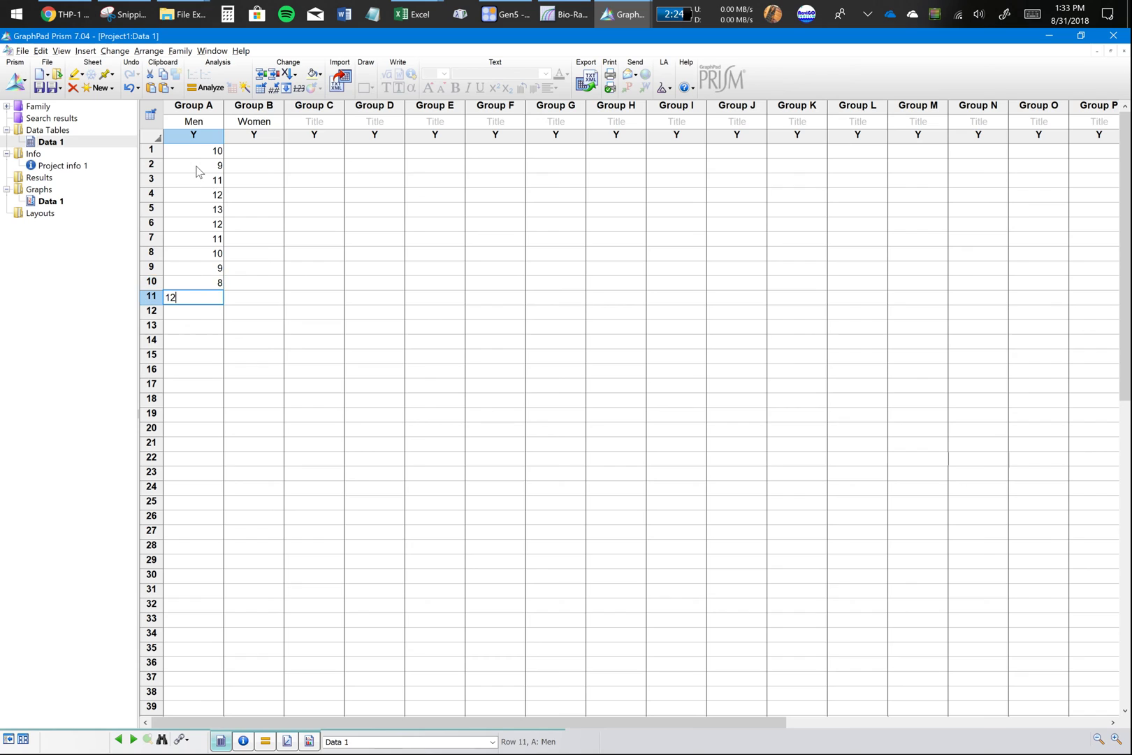
key("BackSpace")
key("BackSpace")
Step: Fill rows 1–10 of the Women column with its ten measurements
key("Right")
key("Up")
key("Up")
key("Up")
key("Up")
key("Up")
key("Up")
key("Up")
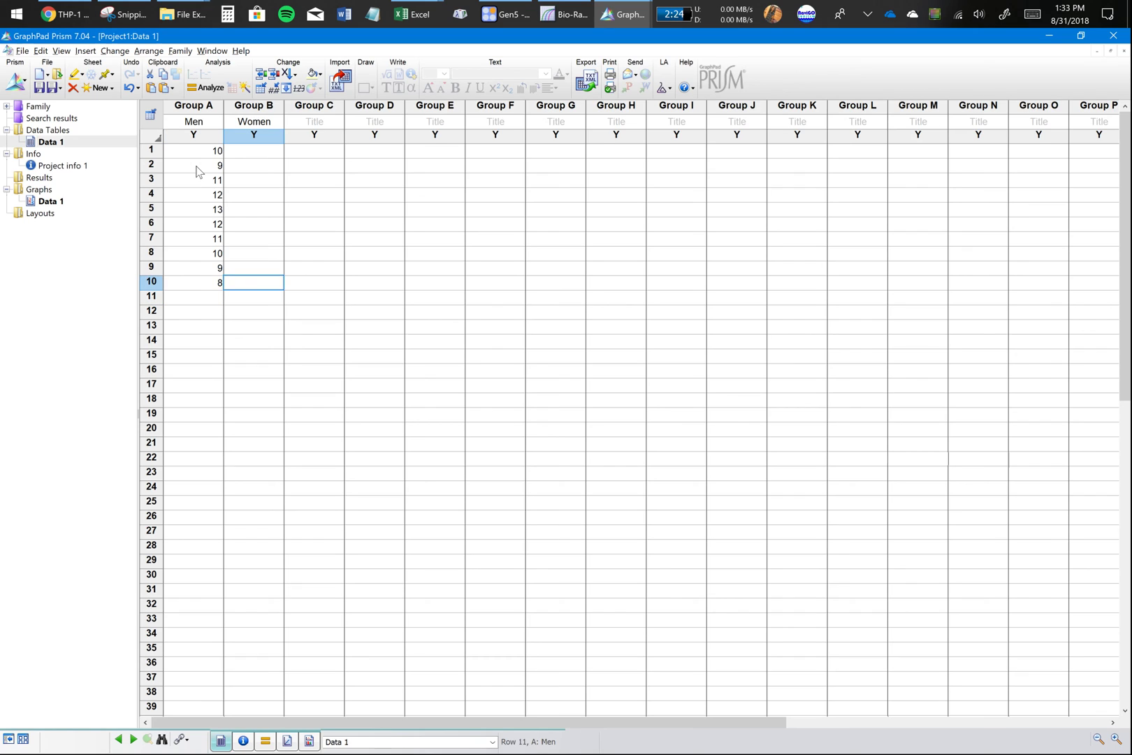
key("Up")
key("Up")
key("Up")
key("Up")
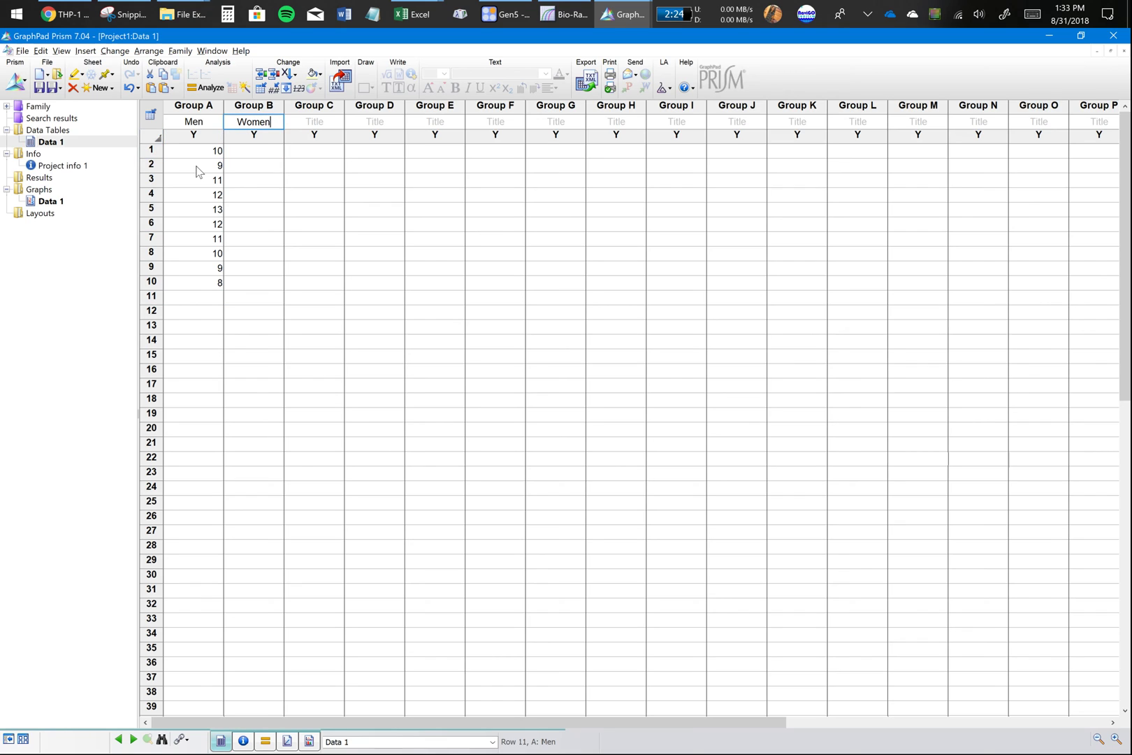
key("Down")
key("Down")
type("14")
key("Return")
type("15")
key("Up")
key("Up")
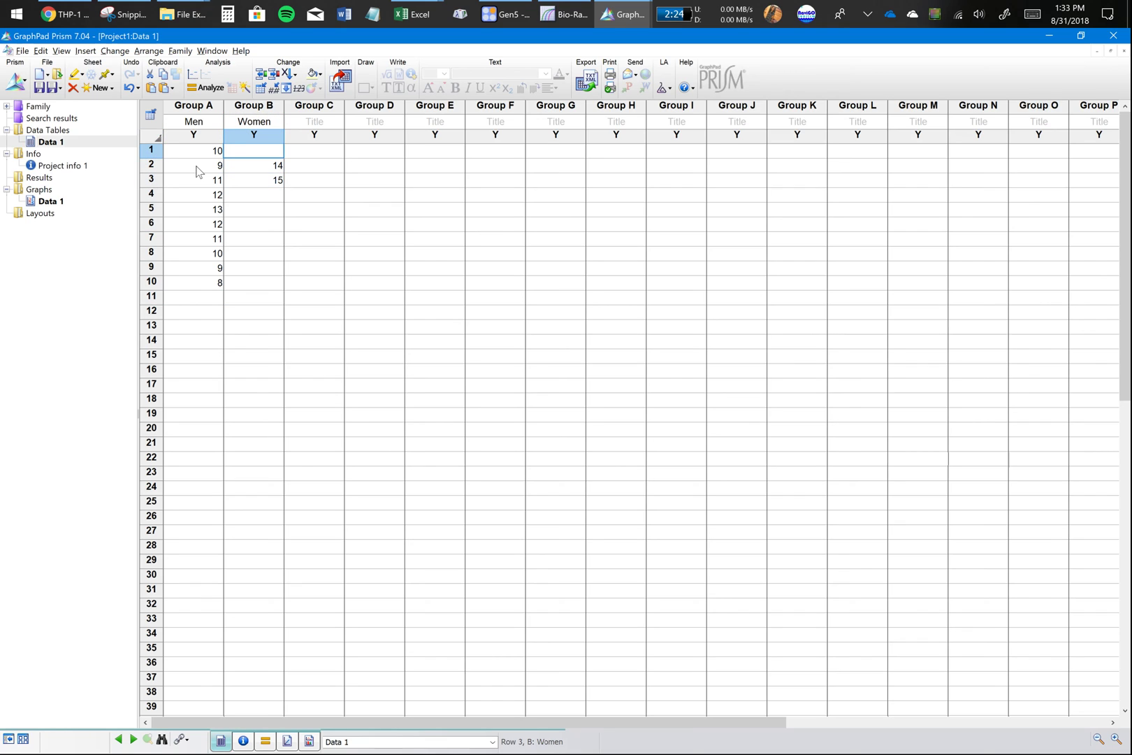
type("14")
key("Return")
key("Down")
key("Down")
type("15")
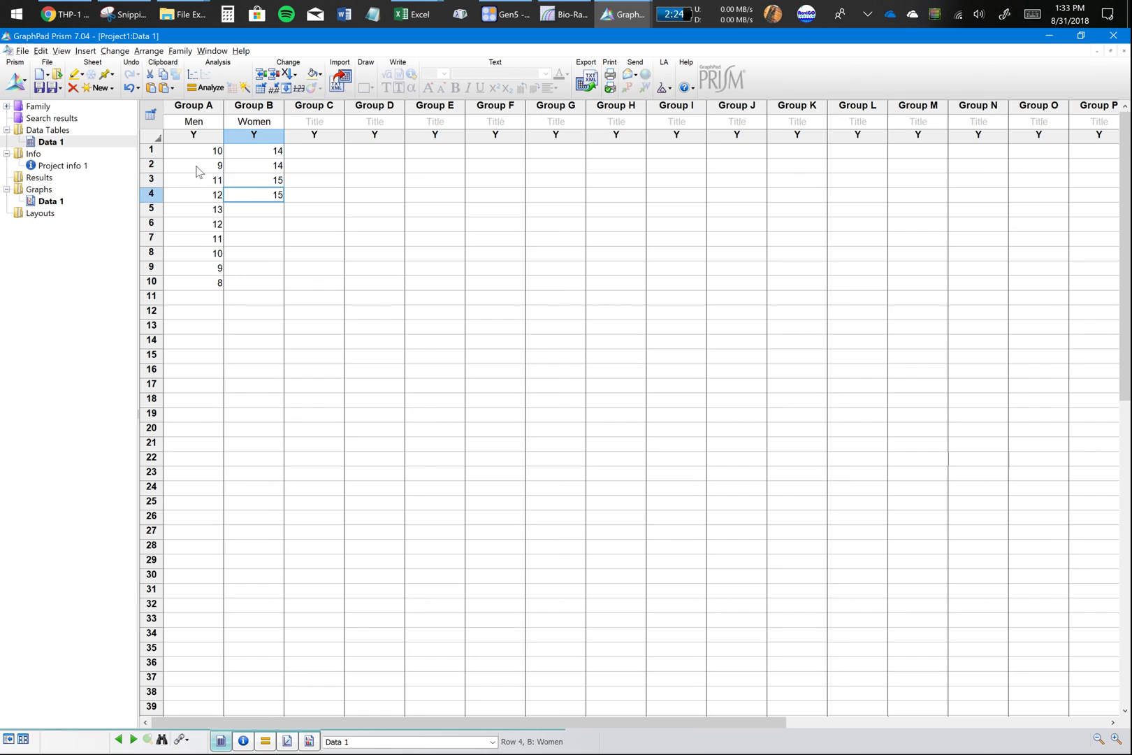
key("Return")
type("11")
key("Return")
type("15")
key("Return")
type("14")
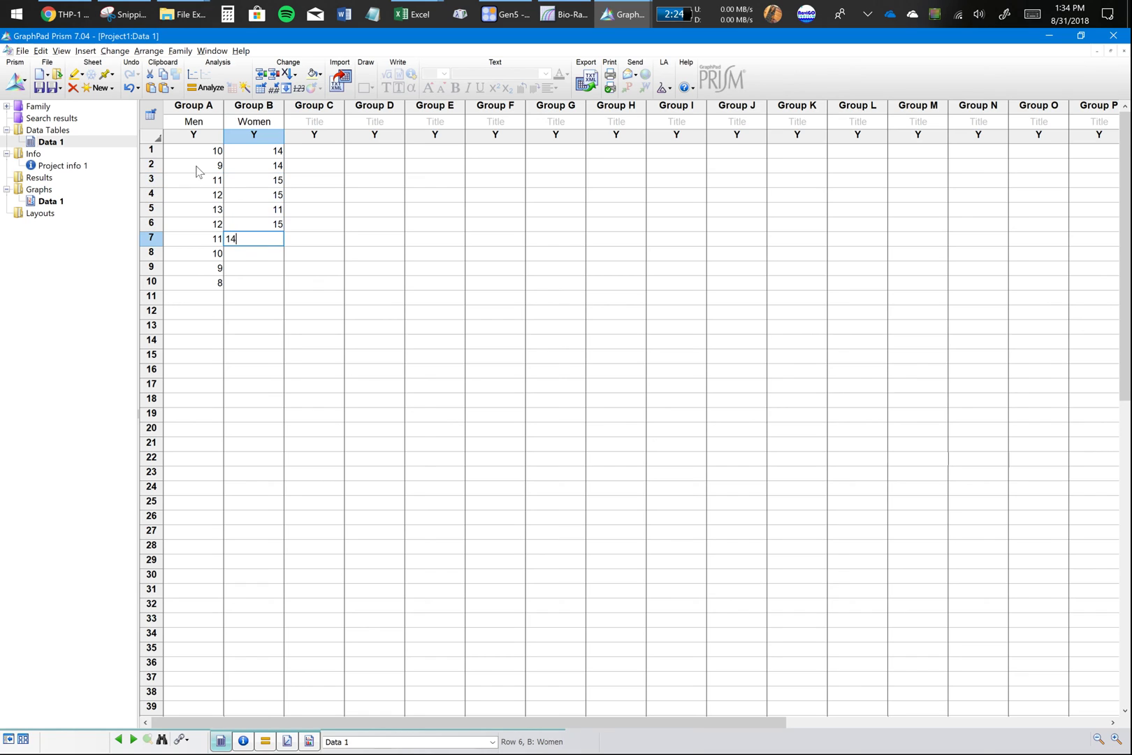
key("Return")
type("12")
key("Return")
type("14")
key("Return")
type("15")
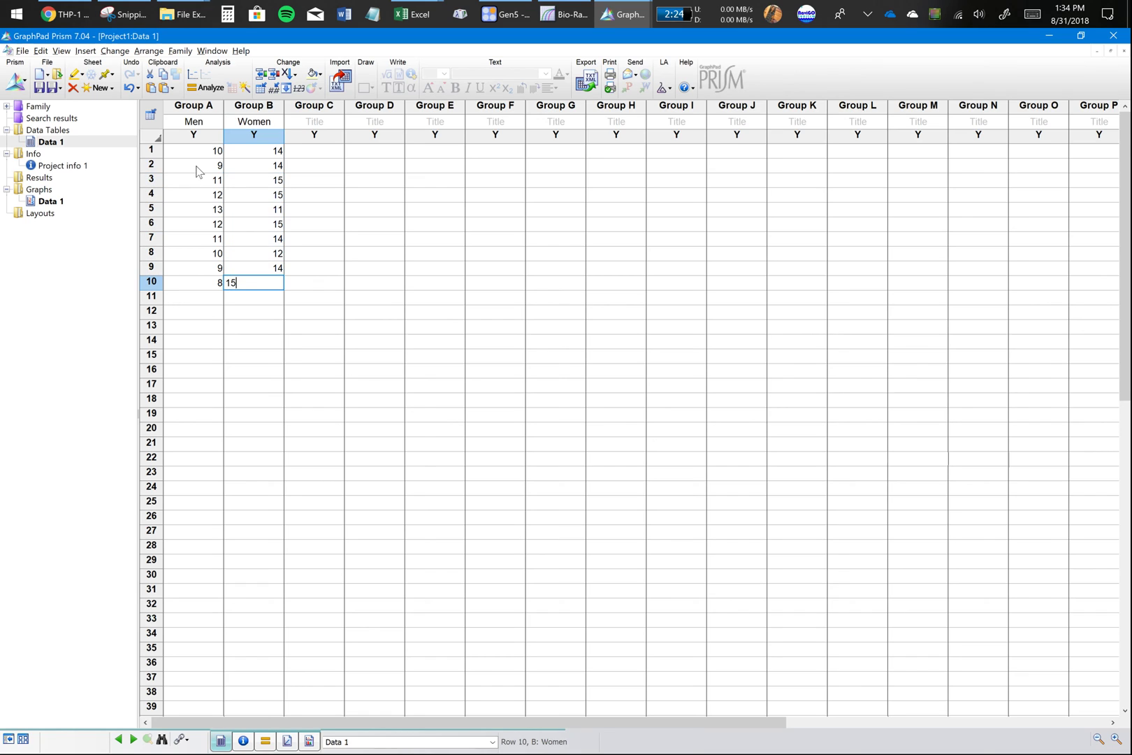
key("Return")
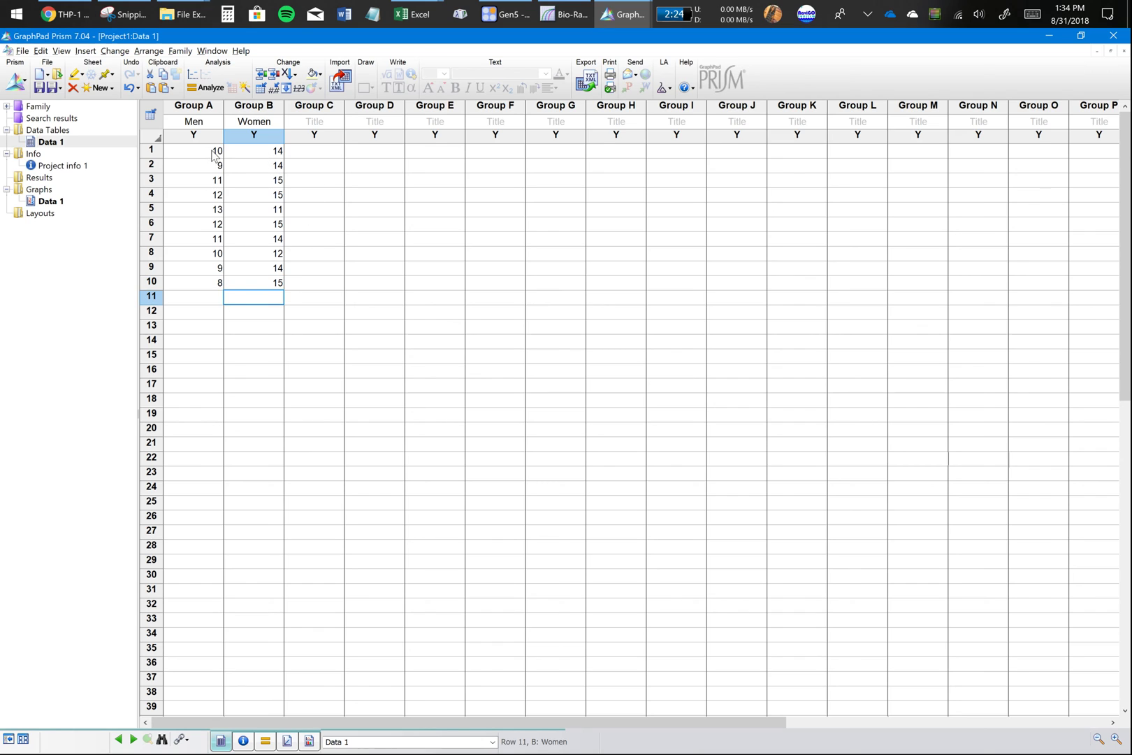
Step: From Analyze, choose a t test comparing A:Men and B:Women
left_click_drag(225, 155, 236, 289)
left_click(336, 269)
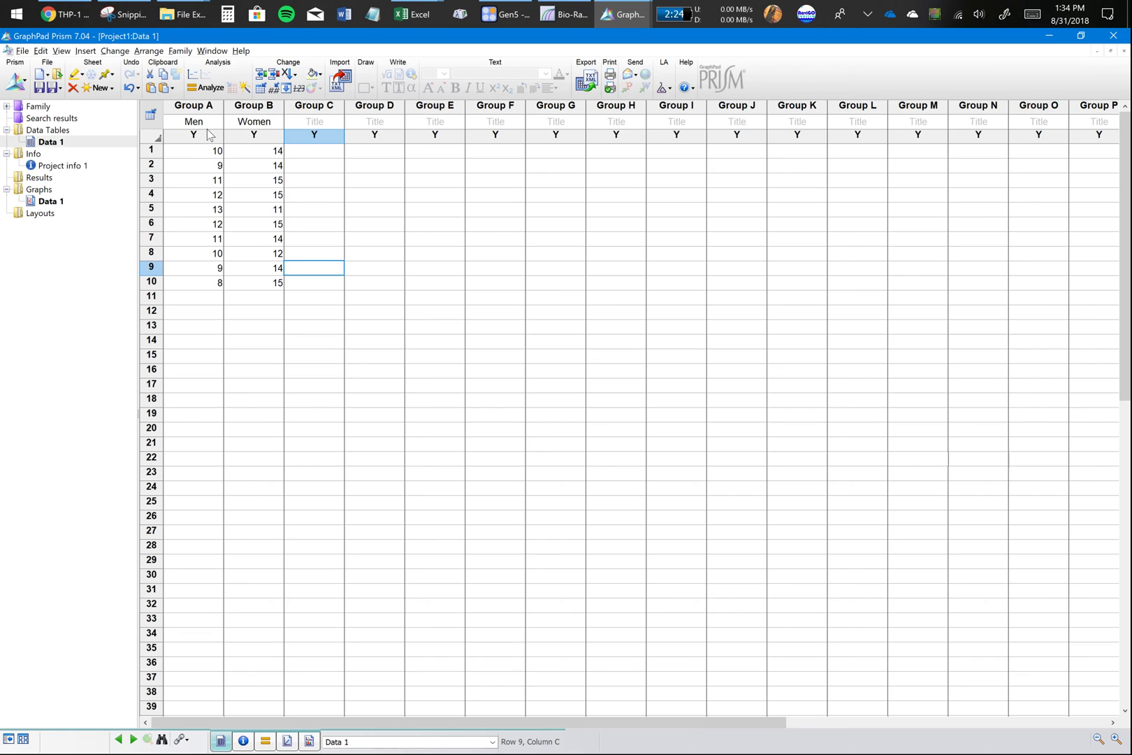
left_click(321, 225)
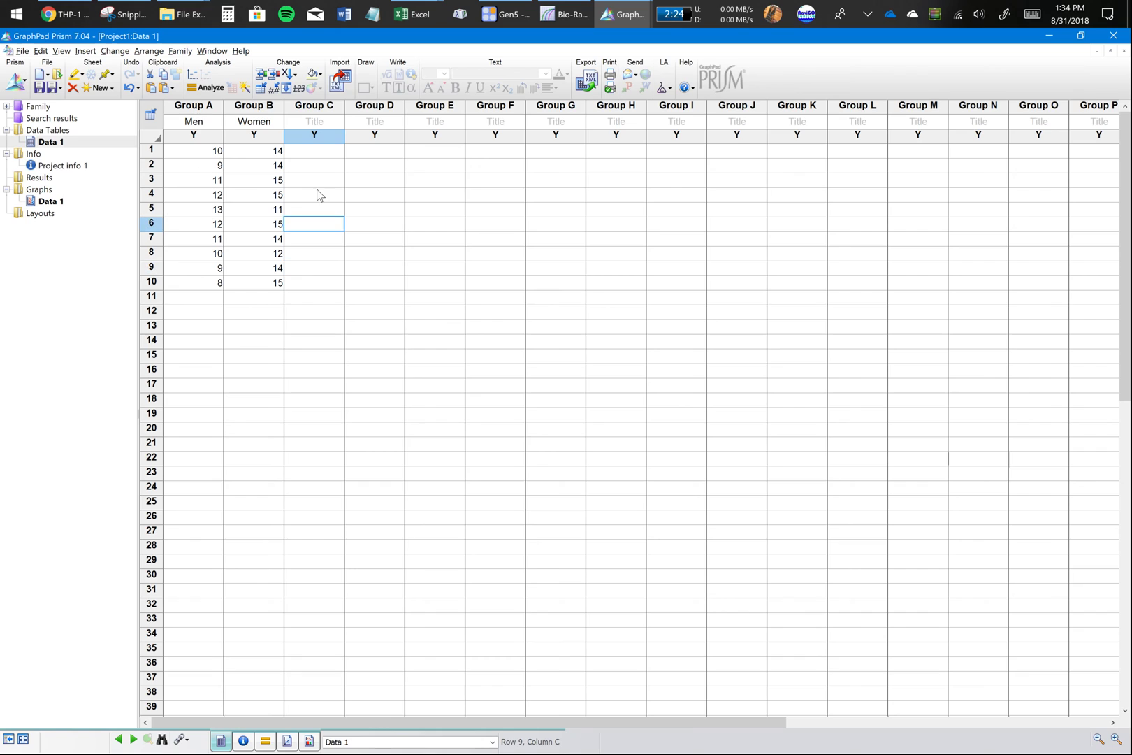
left_click(318, 150)
left_click_drag(343, 212, 358, 289)
left_click(358, 286)
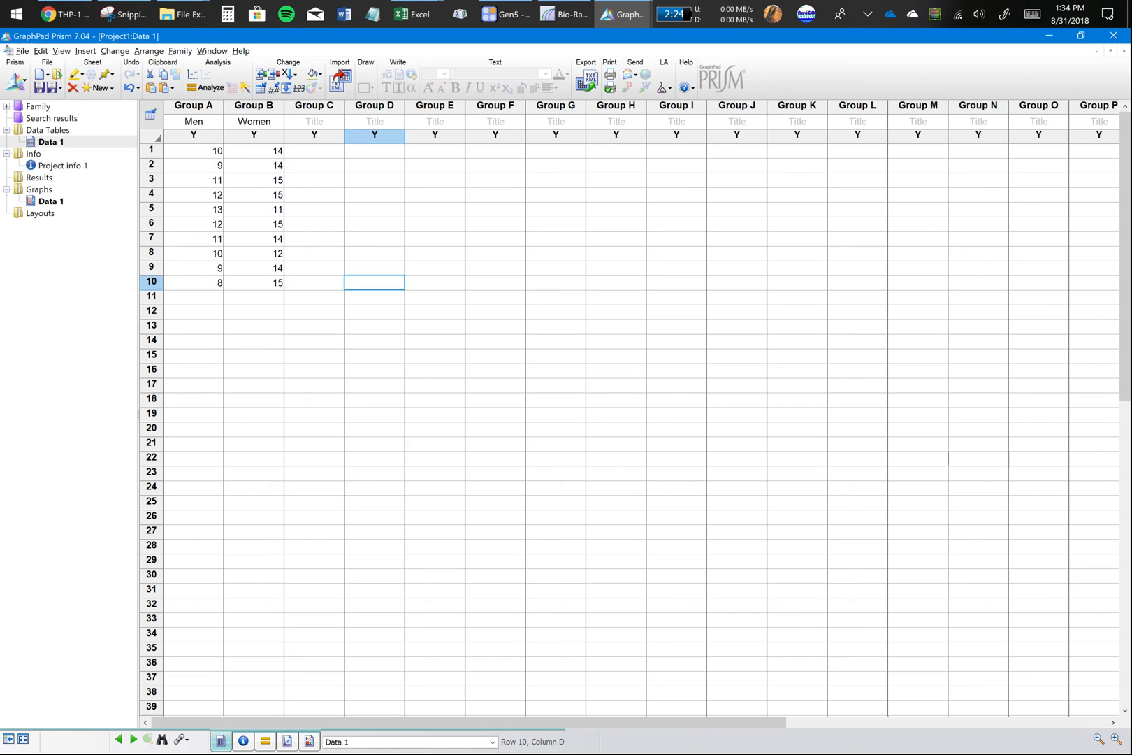
left_click(372, 211)
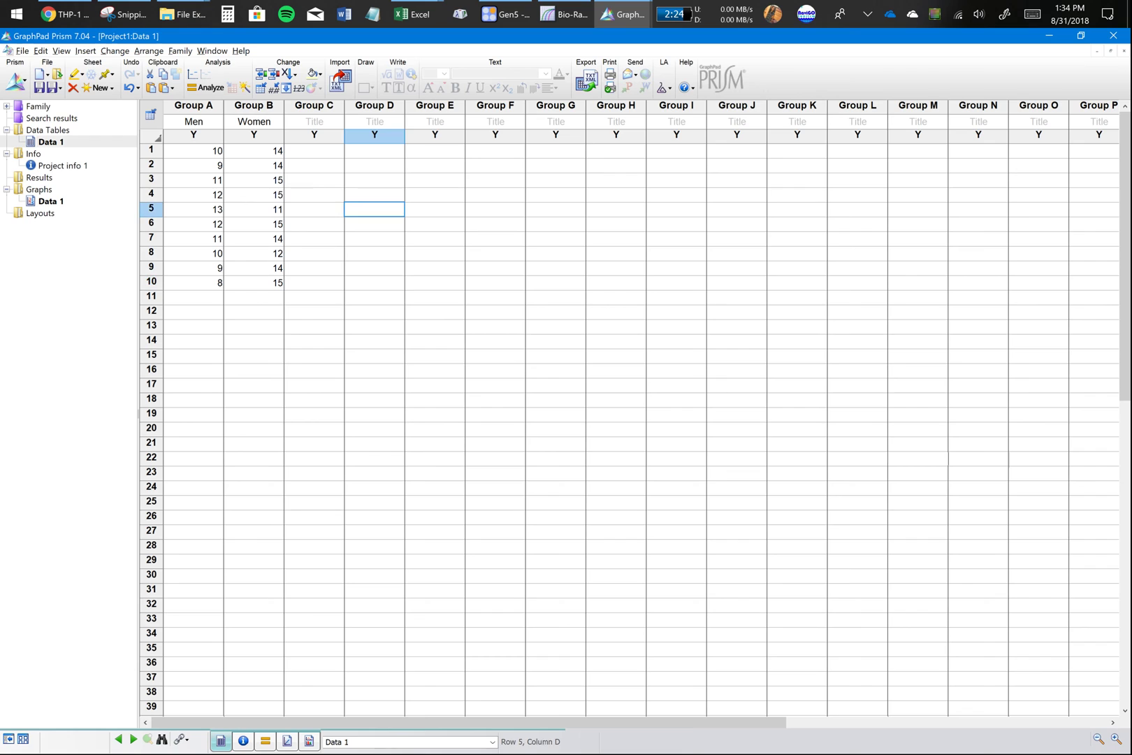
left_click(200, 91)
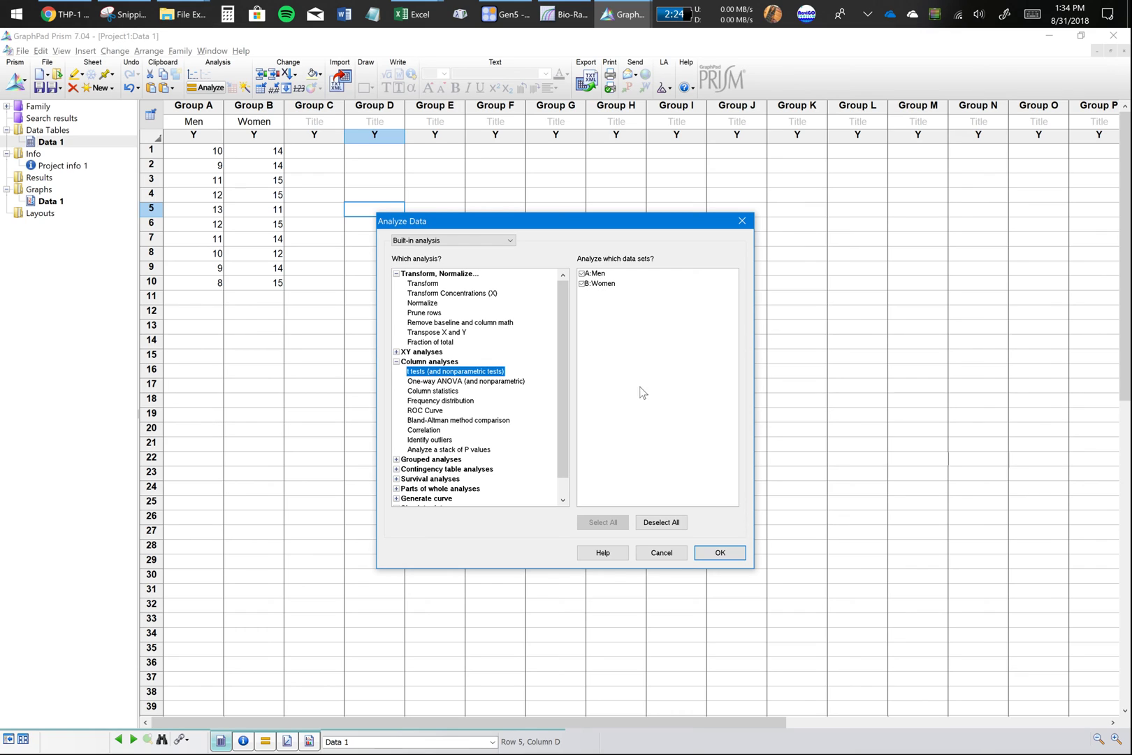
left_click(709, 552)
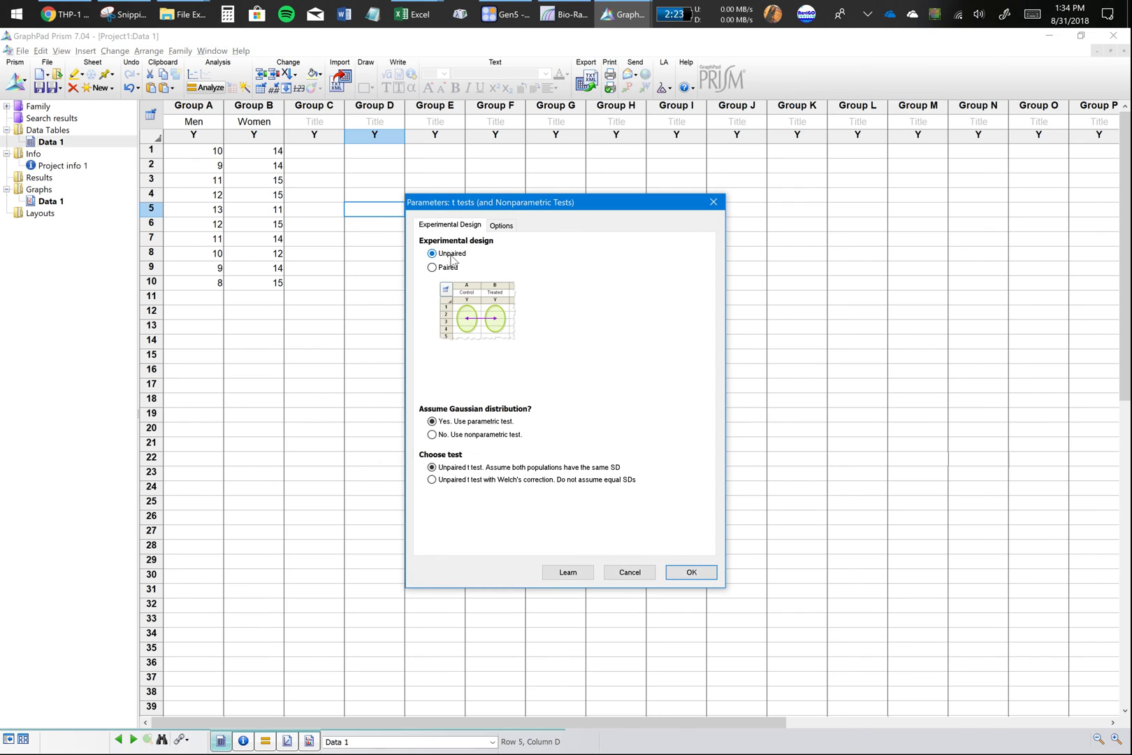
Step: Run an unpaired, two-tailed t test reported as Women minus Men
left_click(449, 272)
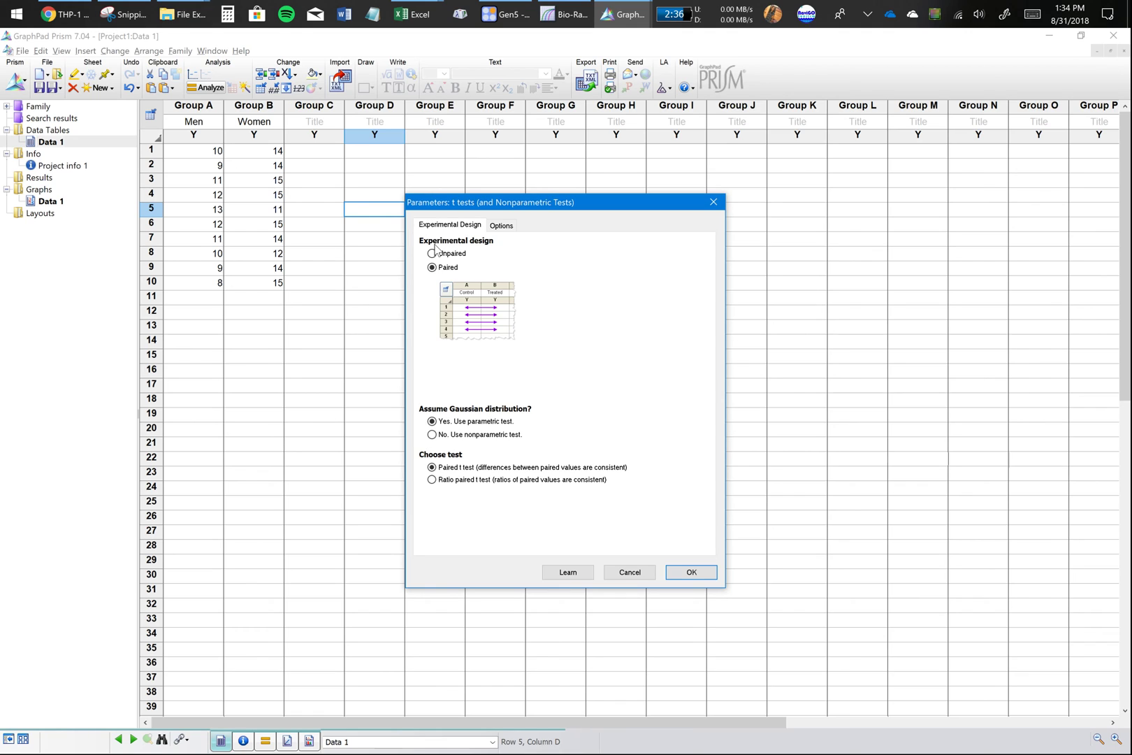
left_click_drag(593, 204, 845, 267)
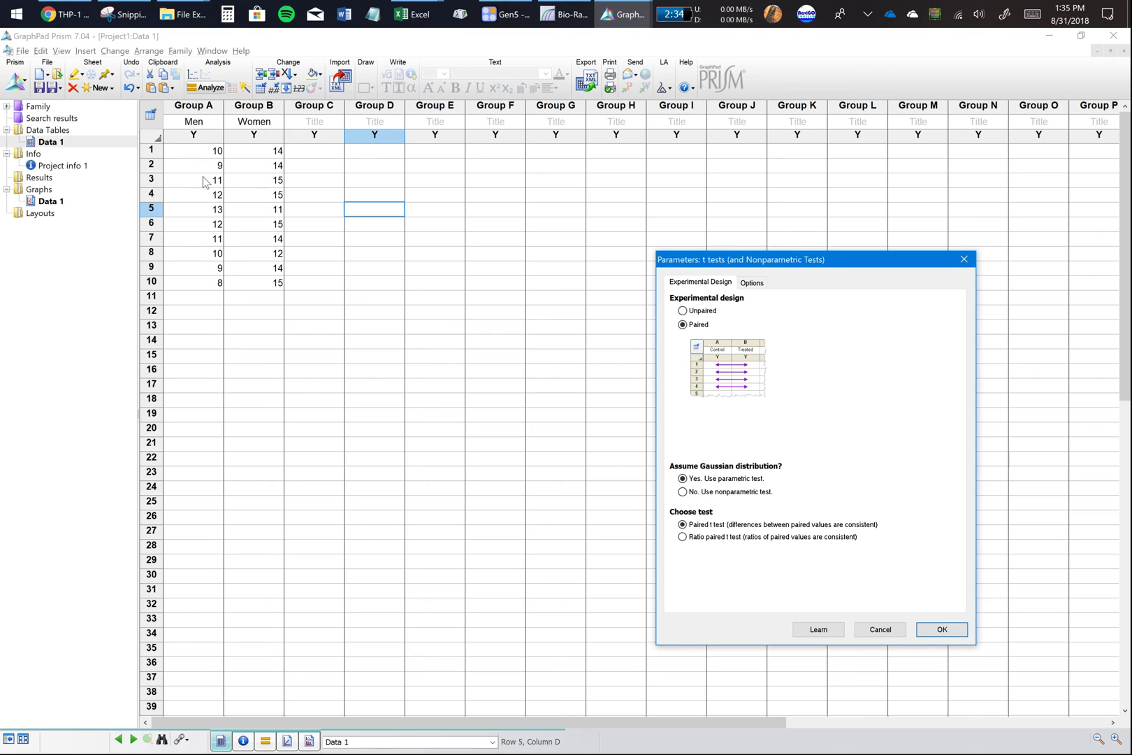
left_click(692, 312)
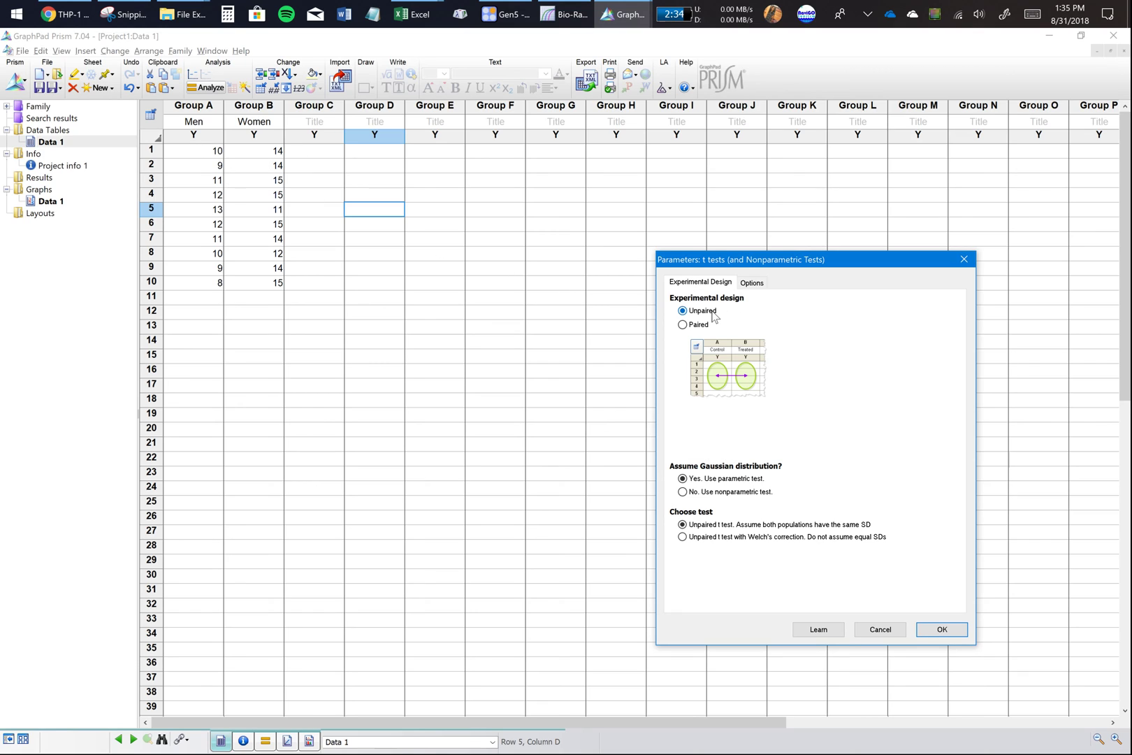
left_click(757, 290)
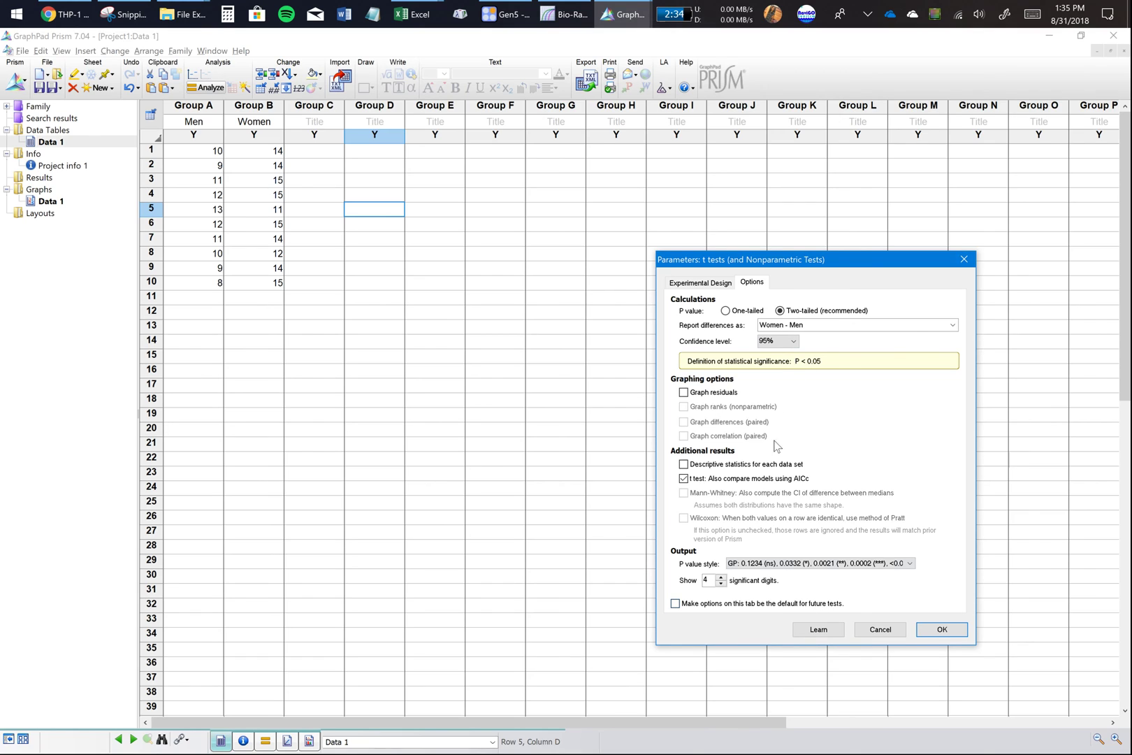
left_click(940, 630)
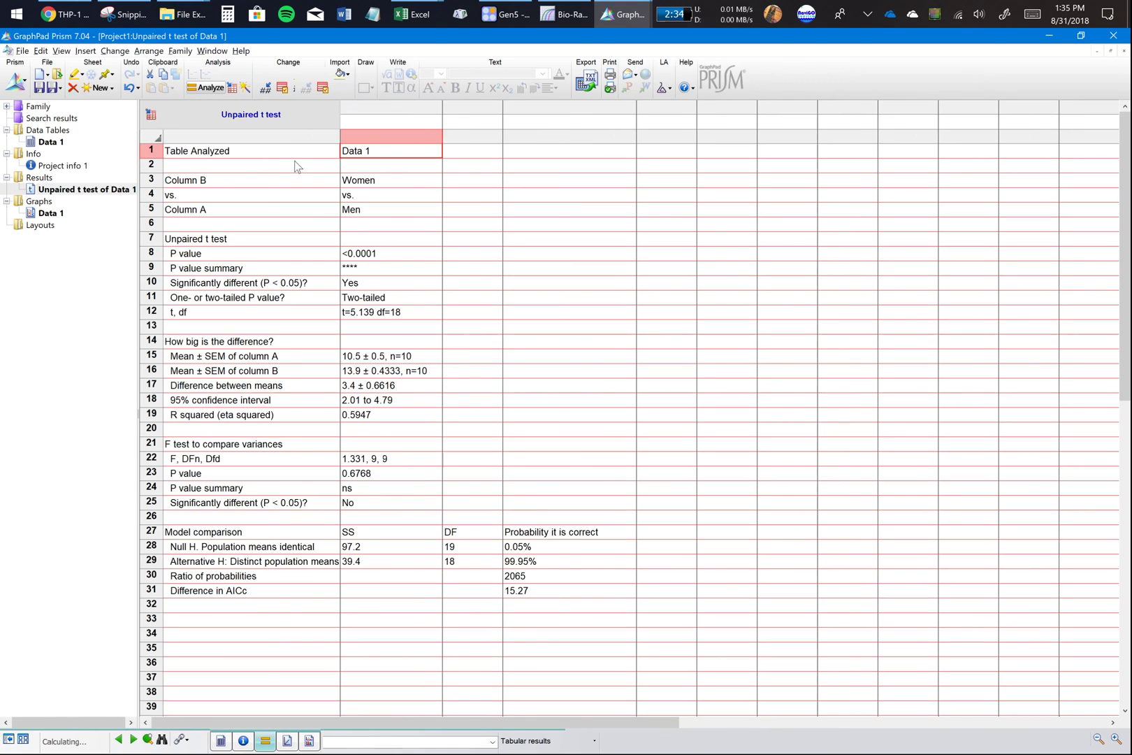
Step: Compare the t test P value with the Data 1 table, then view the Data 1 graph
left_click(101, 190)
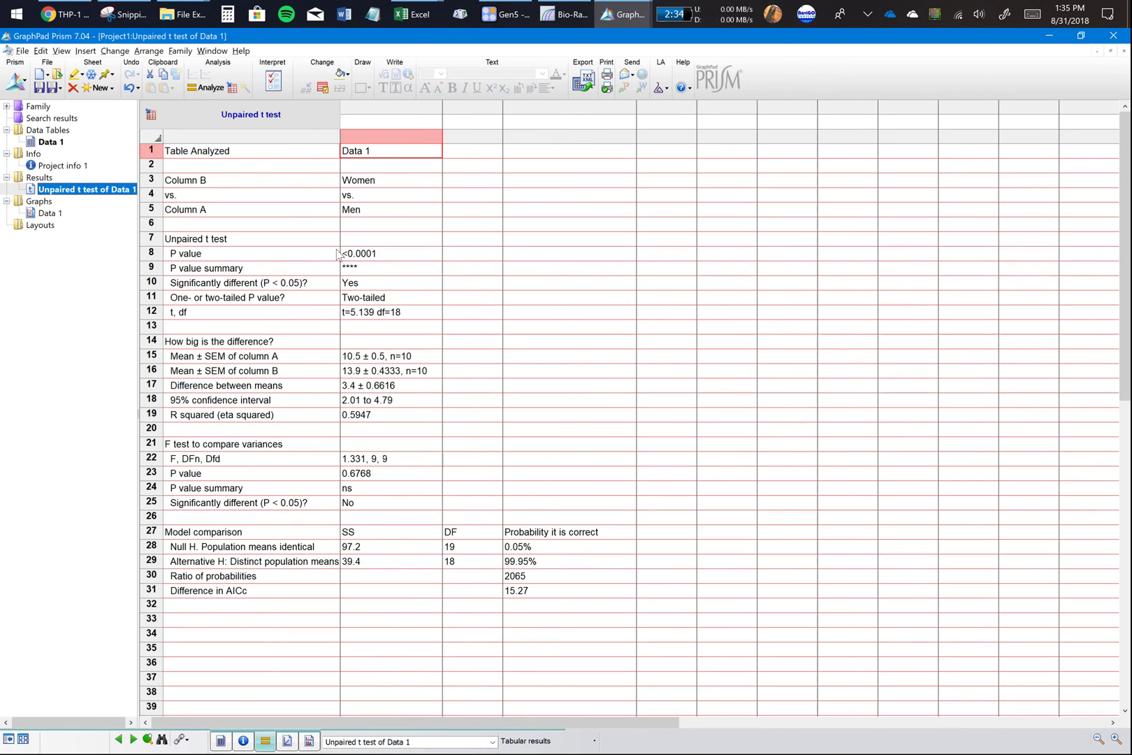
left_click(357, 256)
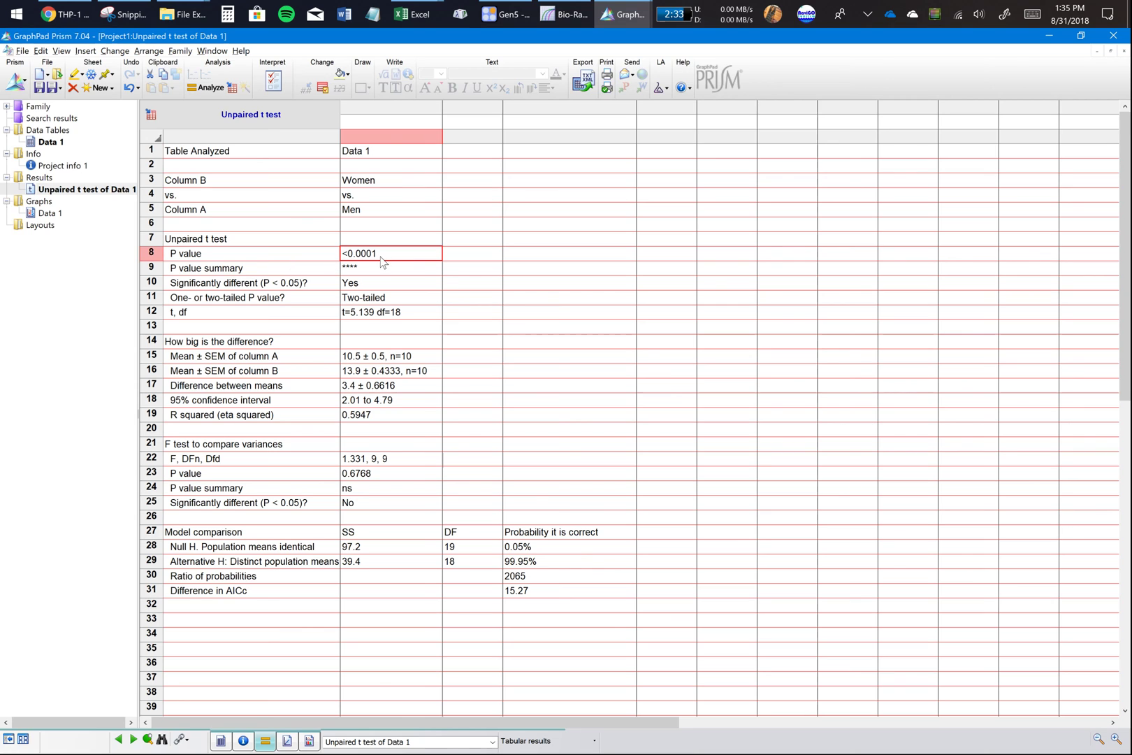
left_click(46, 142)
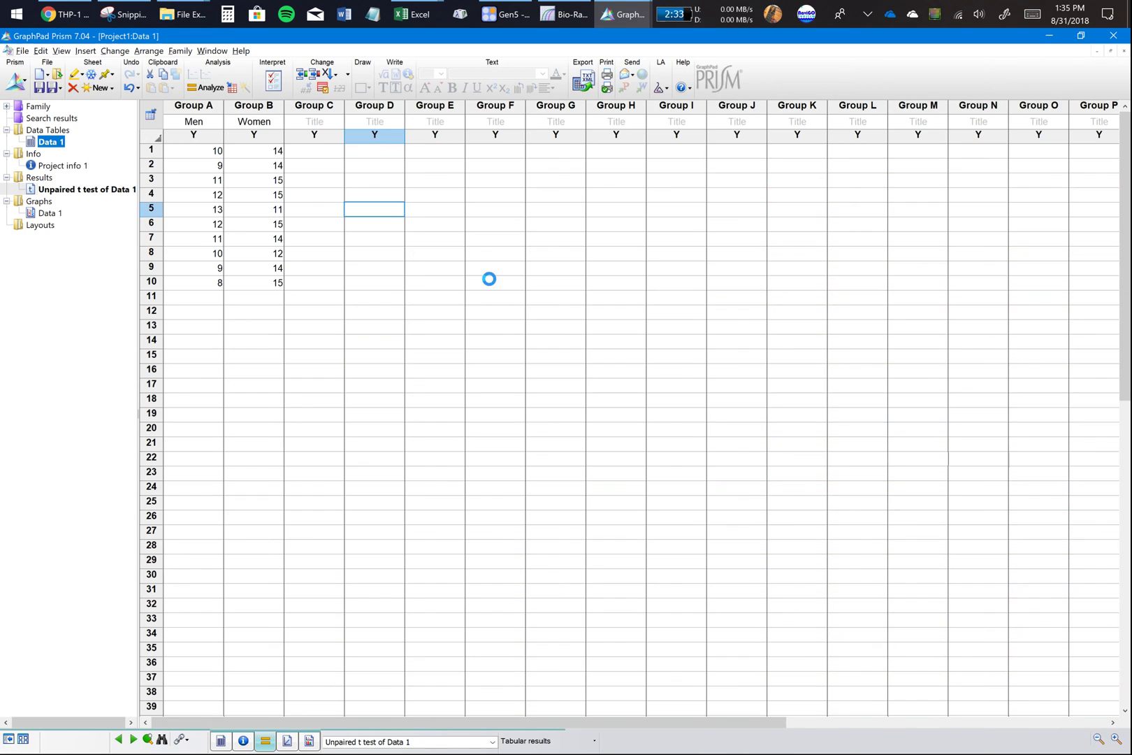
left_click(83, 189)
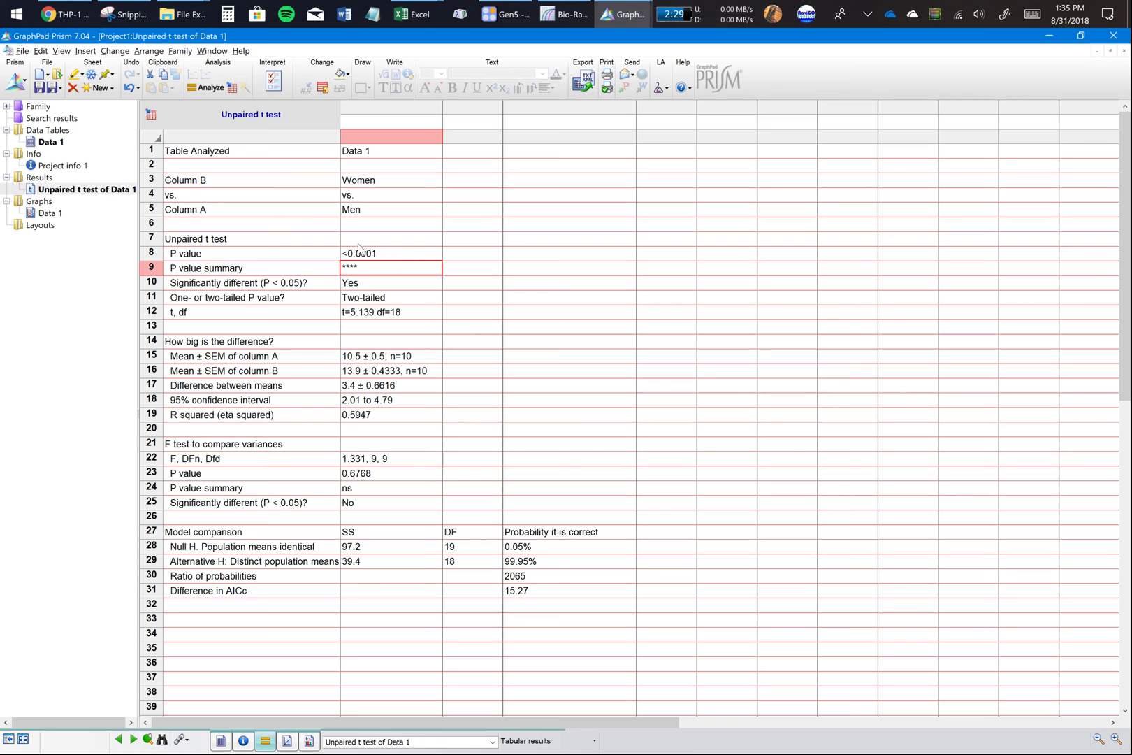
left_click(50, 212)
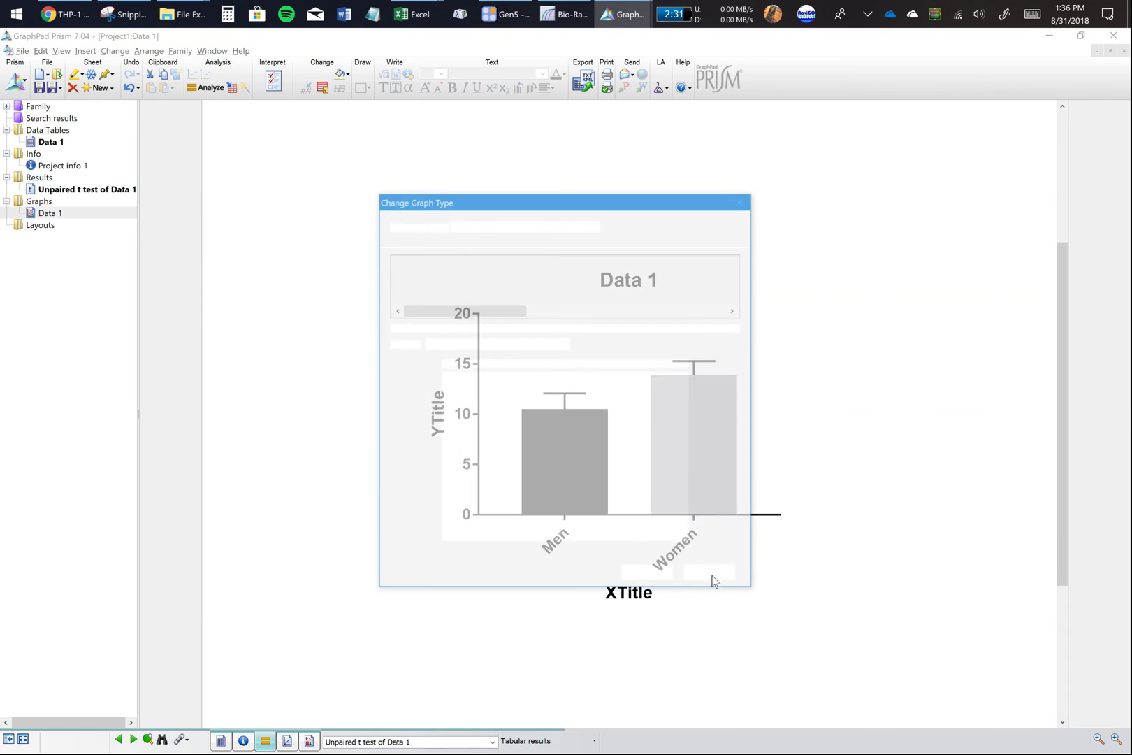
Step: Accept the bar graph type and draw a horizontal line spanning the Men and Women bars
left_click(709, 574)
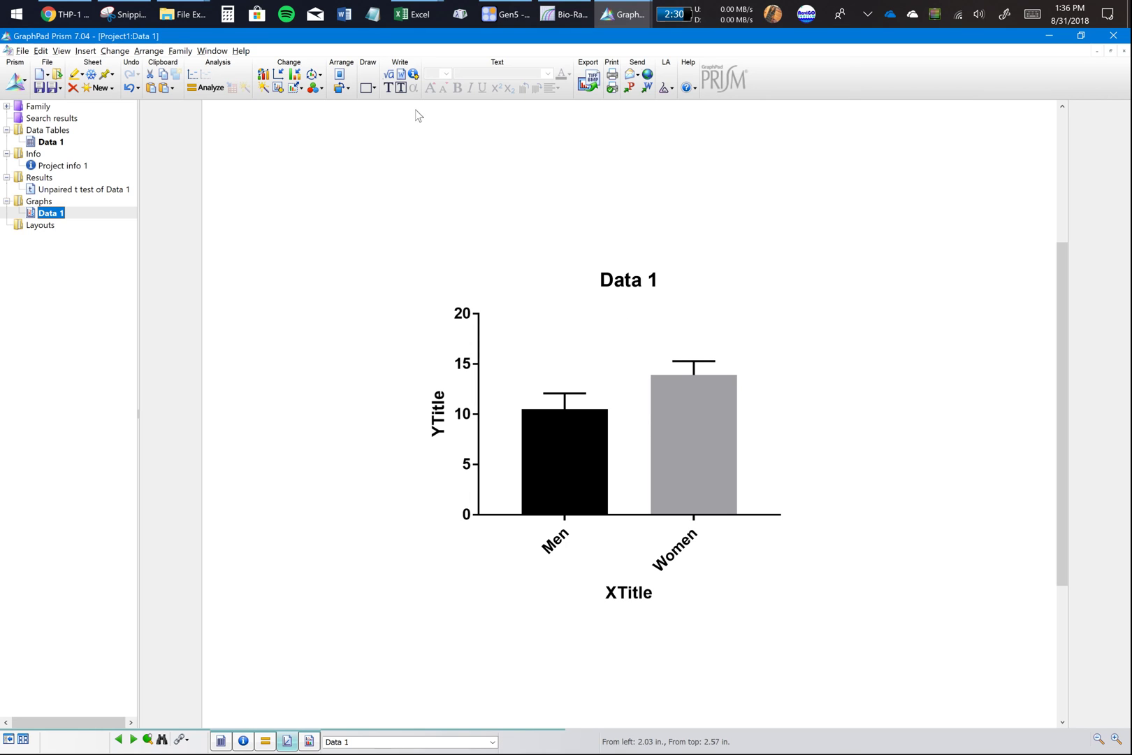
left_click(374, 87)
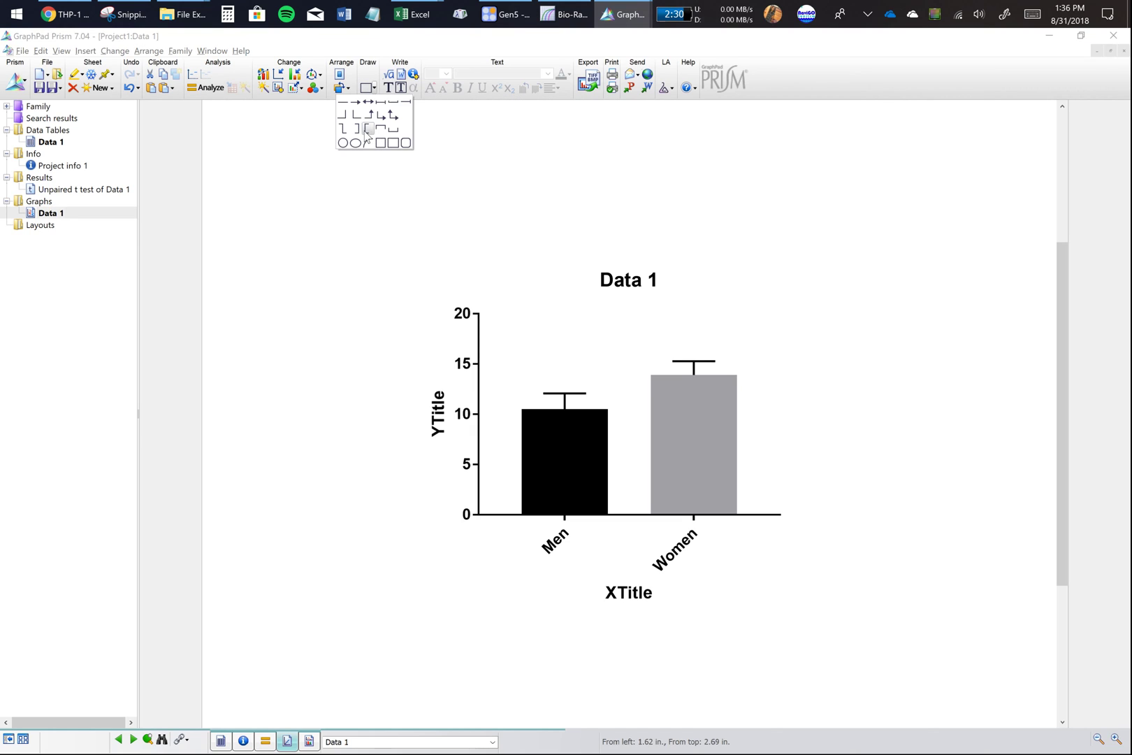
left_click(349, 110)
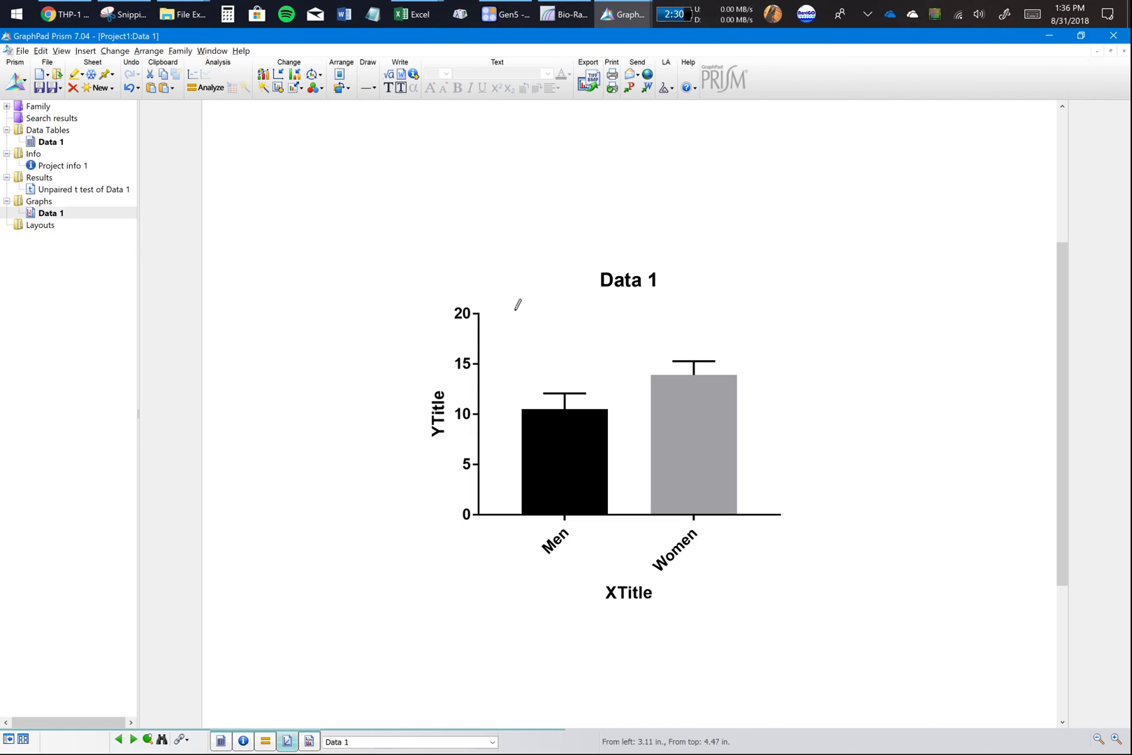
left_click_drag(515, 309, 756, 310)
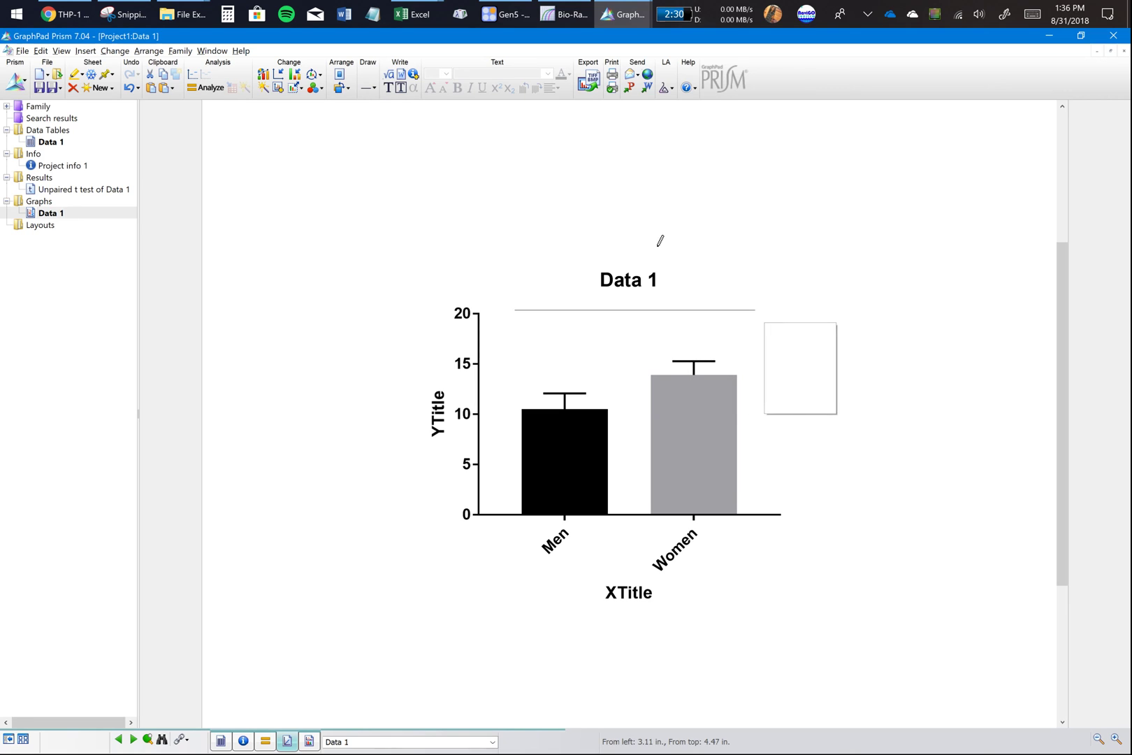
Step: Add a **** text label centred above the significance line
left_click(400, 88)
left_click(587, 300)
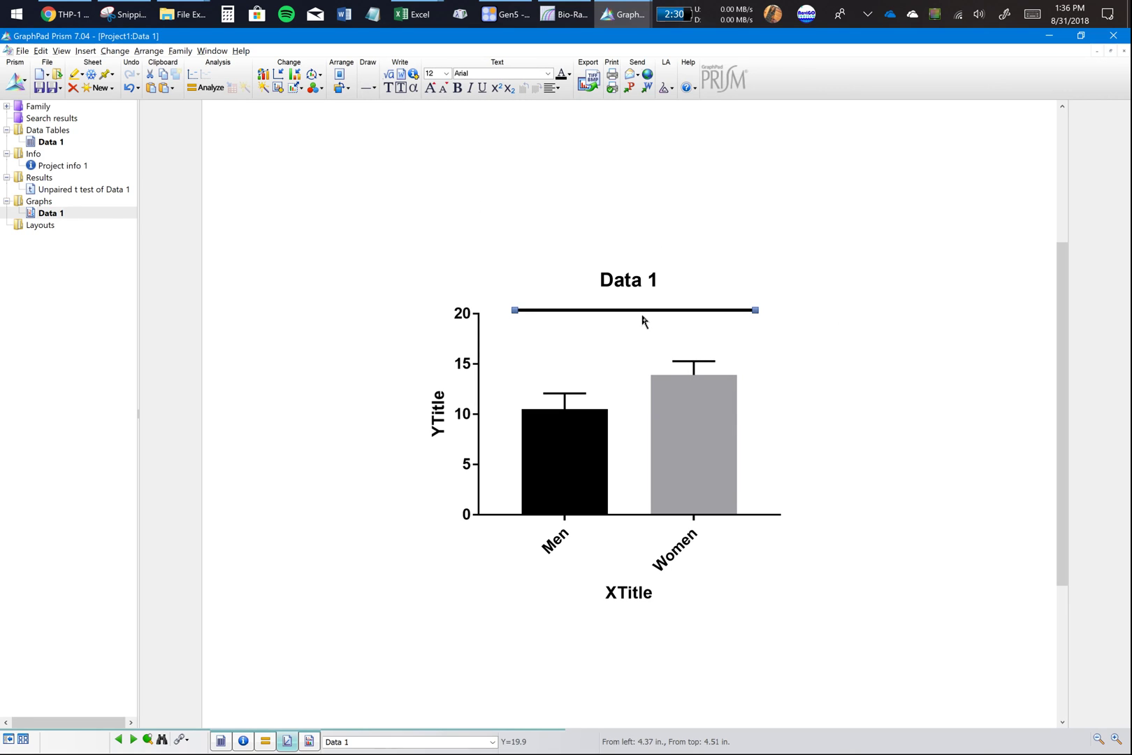
type("8888")
key("BackSpace")
key("BackSpace")
key("BackSpace")
key("BackSpace")
type("****")
left_click(819, 268)
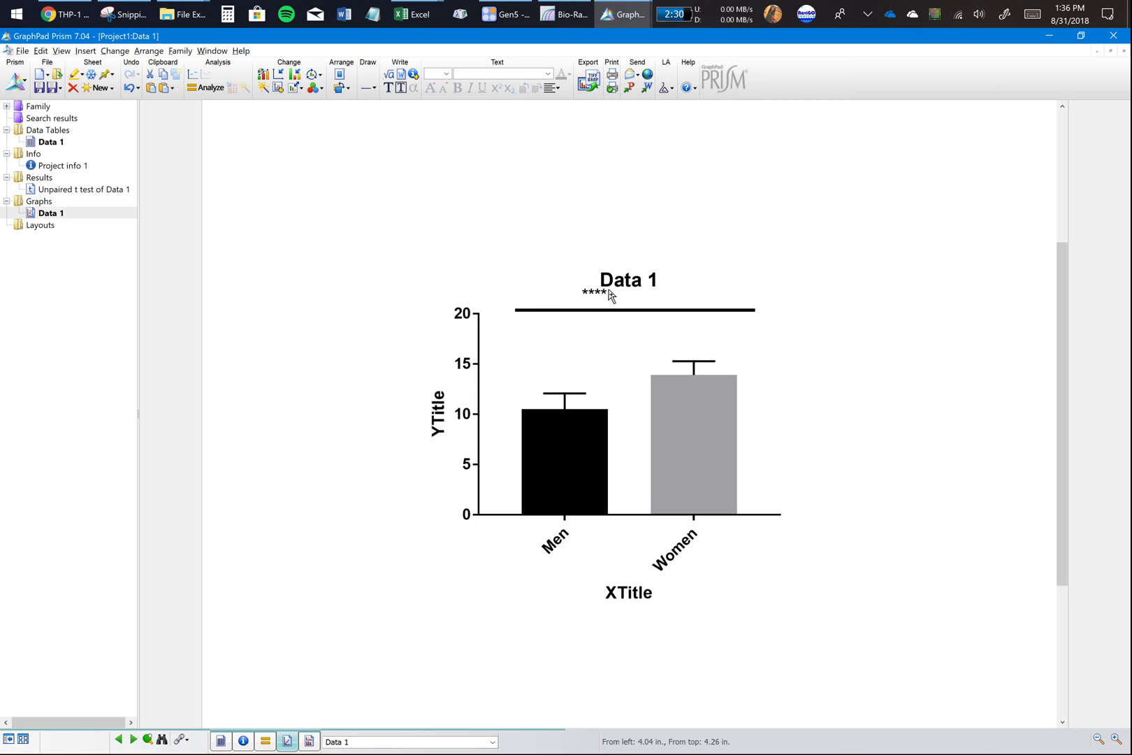
left_click_drag(608, 297, 681, 300)
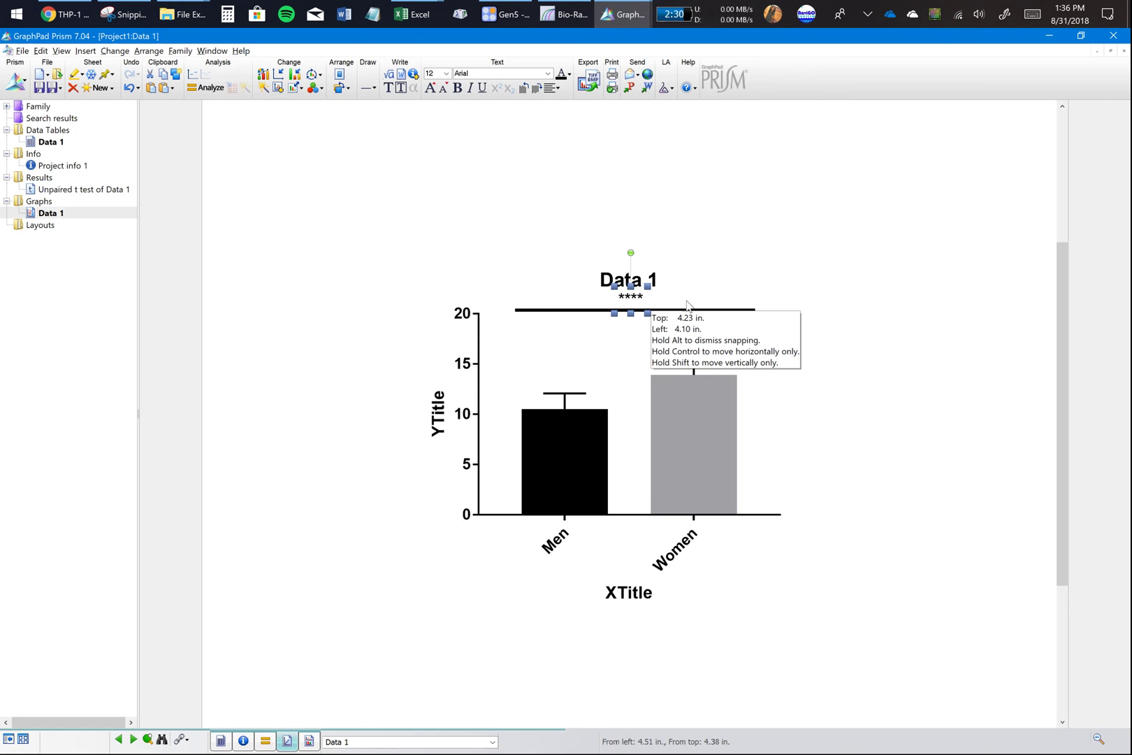
left_click(822, 273)
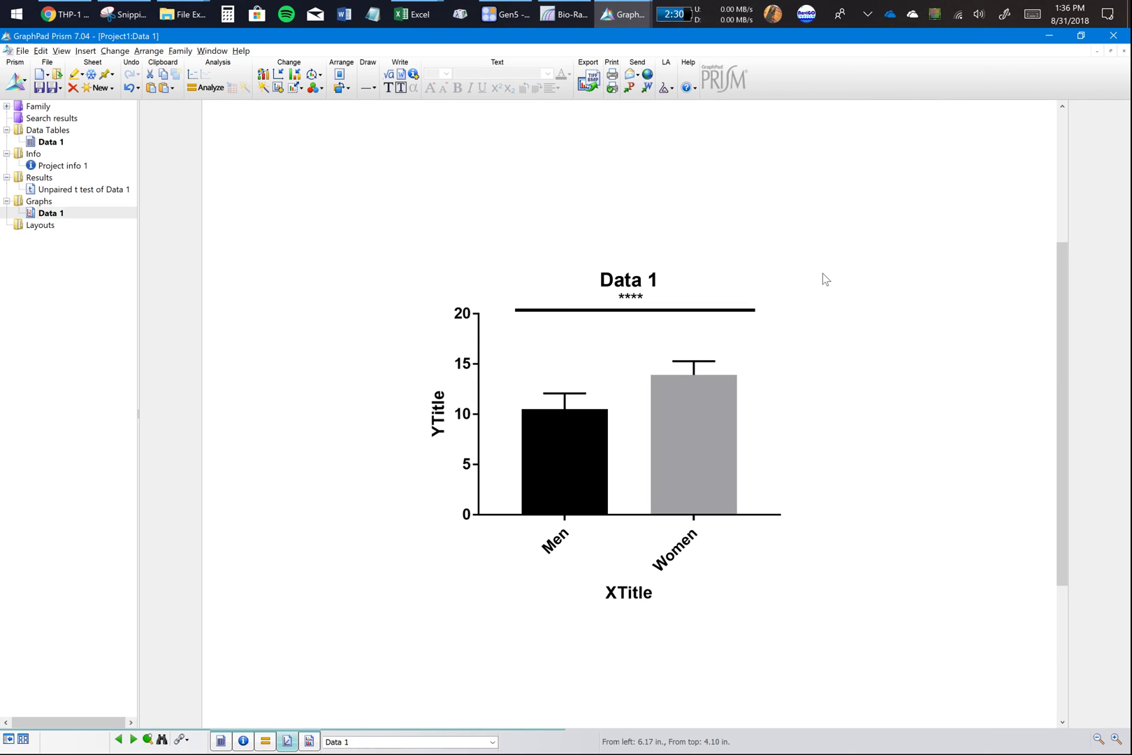
Step: Back in the Data 1 table, title the Group C column Transgenders
left_click(61, 142)
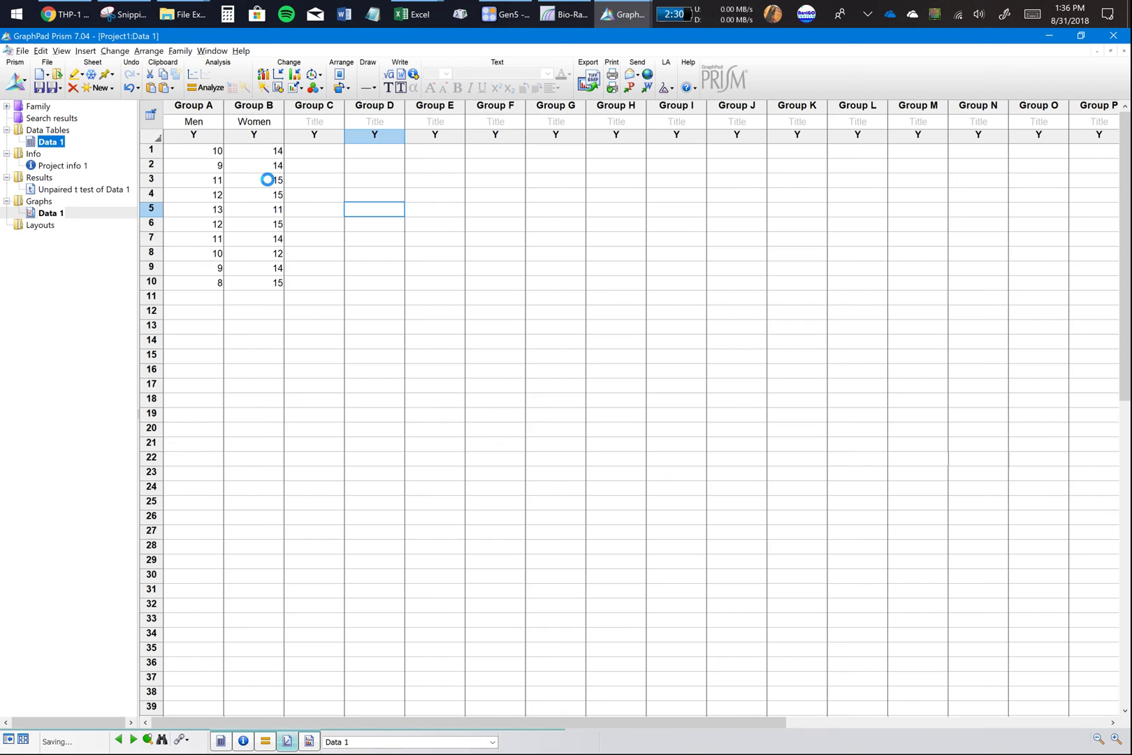
left_click(253, 123)
left_click(318, 183)
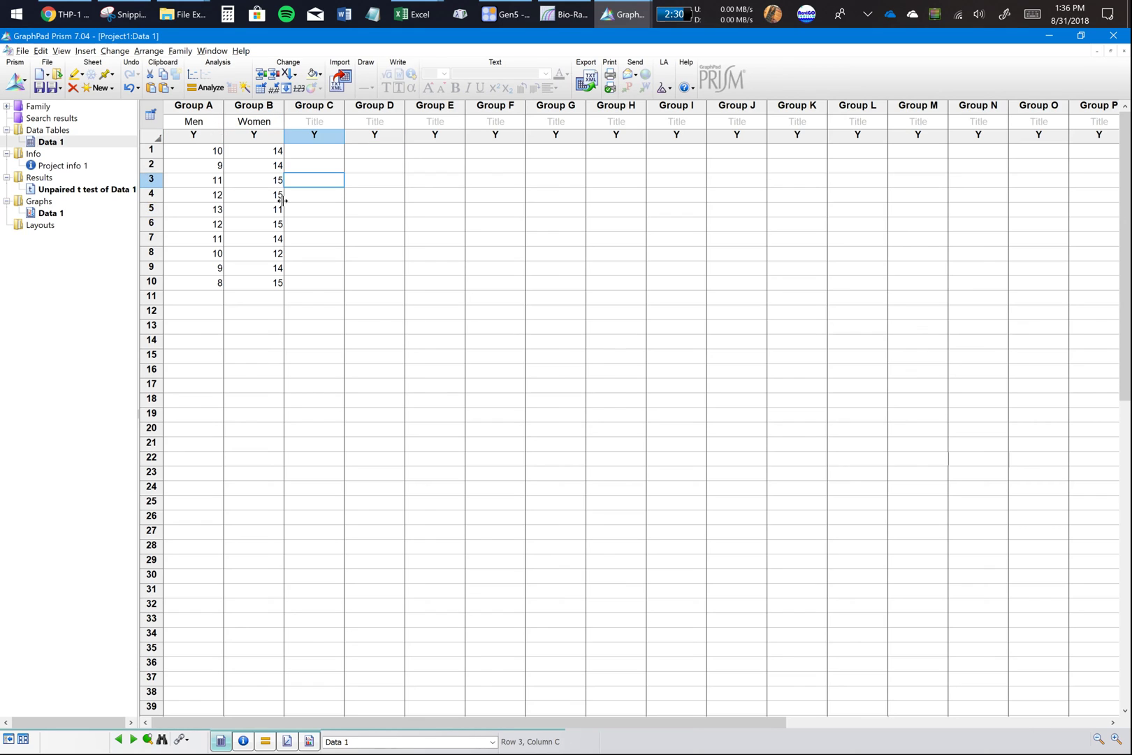
left_click(312, 123)
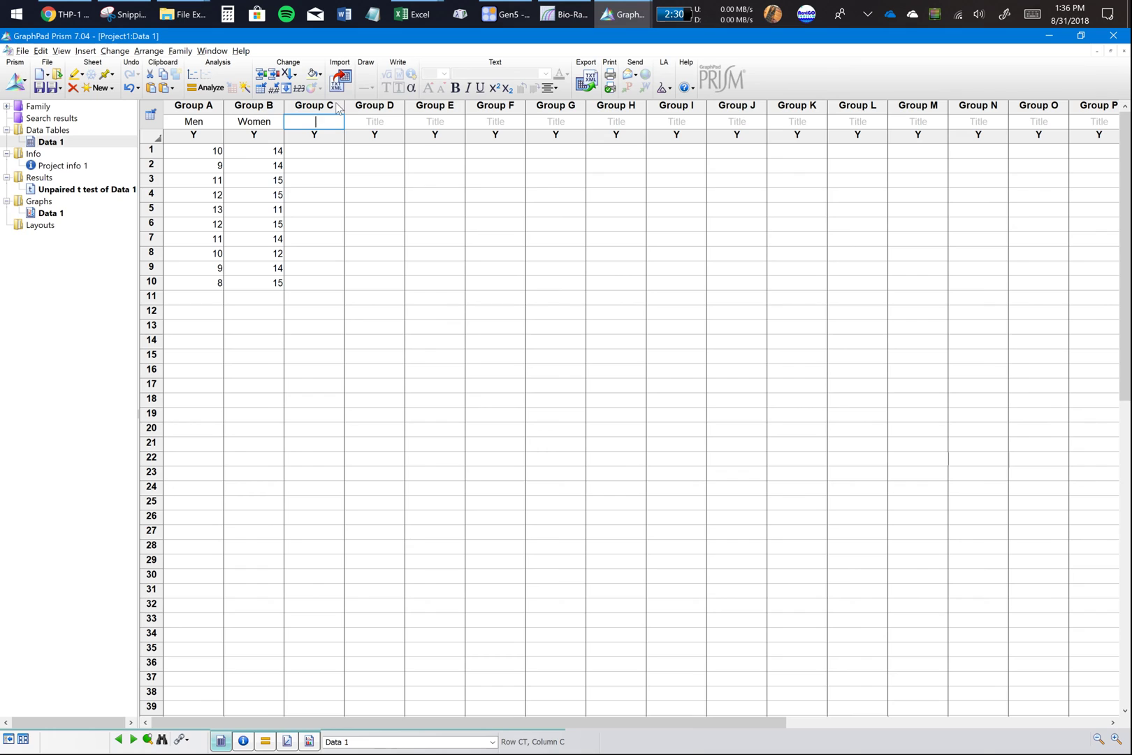
type("t")
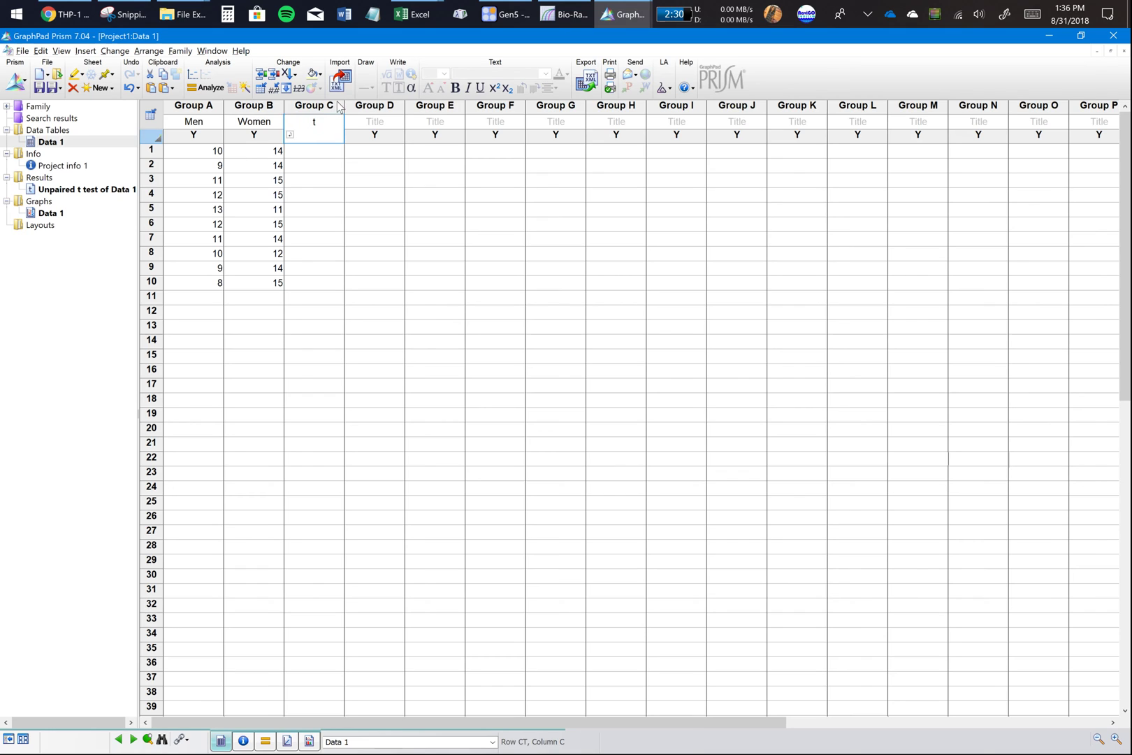
key("BackSpace")
type("Transgenders")
key("Return")
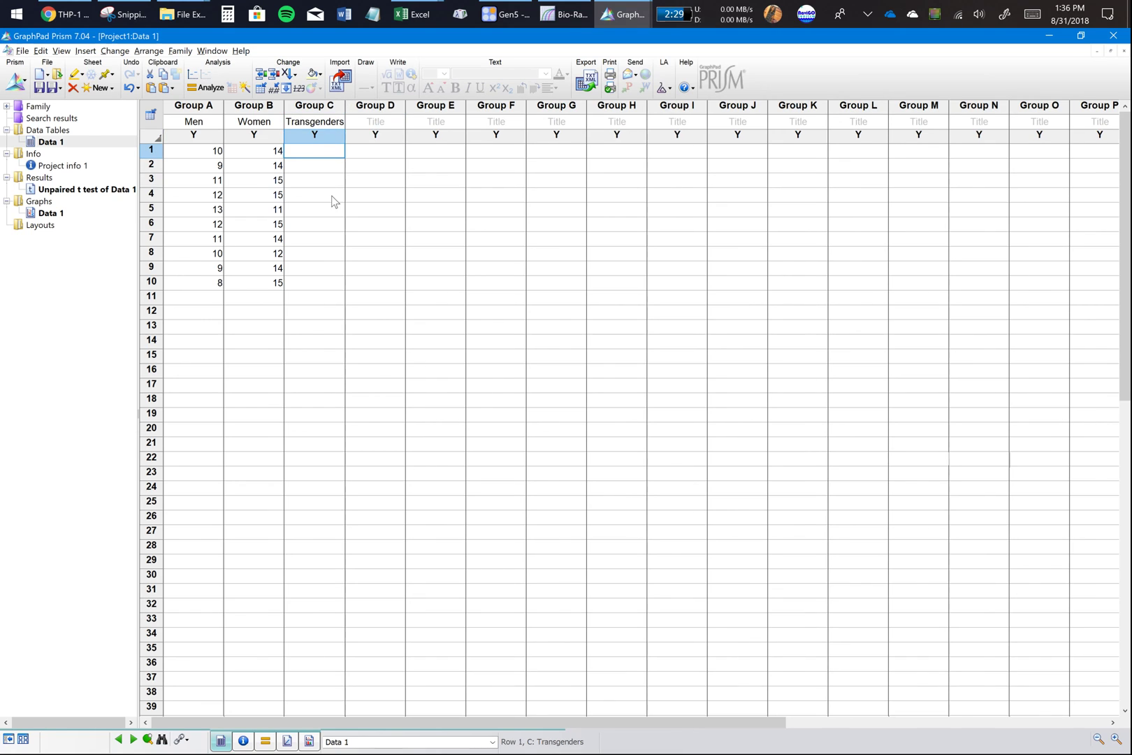
Step: Enter 16, 17, 16, 17, 16, 14, 15, 15, 12, 12 in the Transgenders column
type("16")
key("Return")
type("17")
key("Return")
type("16")
key("Return")
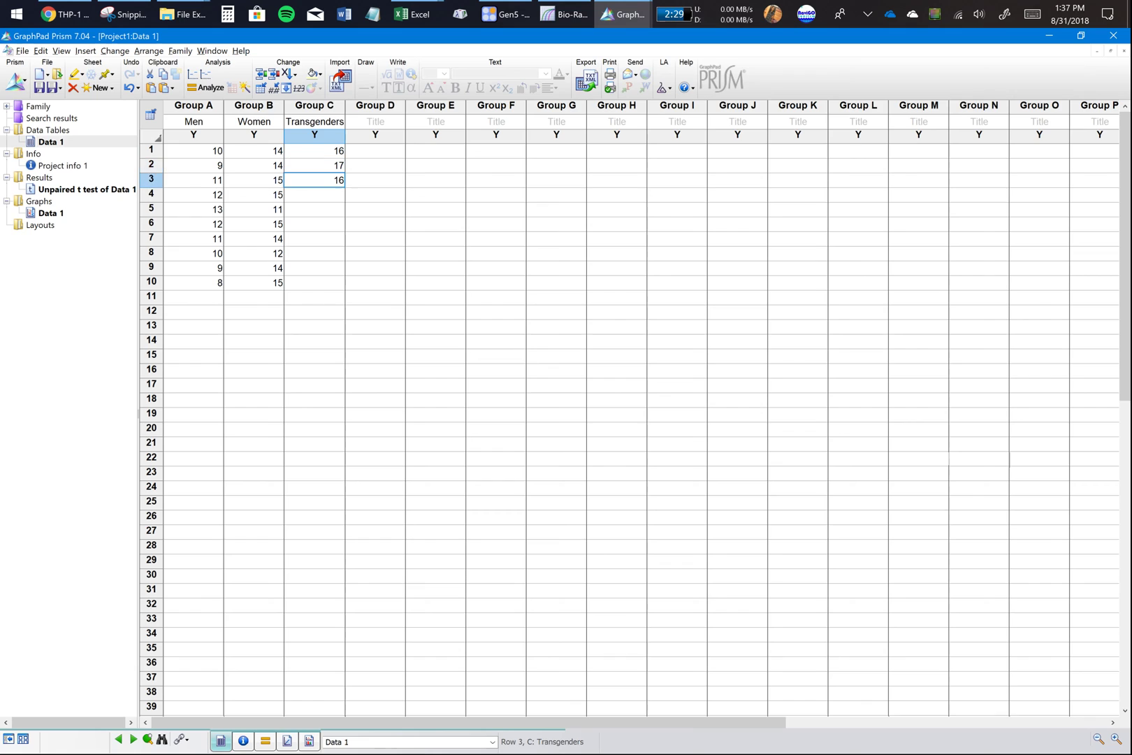
type("15 16")
key("Return")
type("14")
key("Return")
type("15 15")
key("Return")
type("12 12")
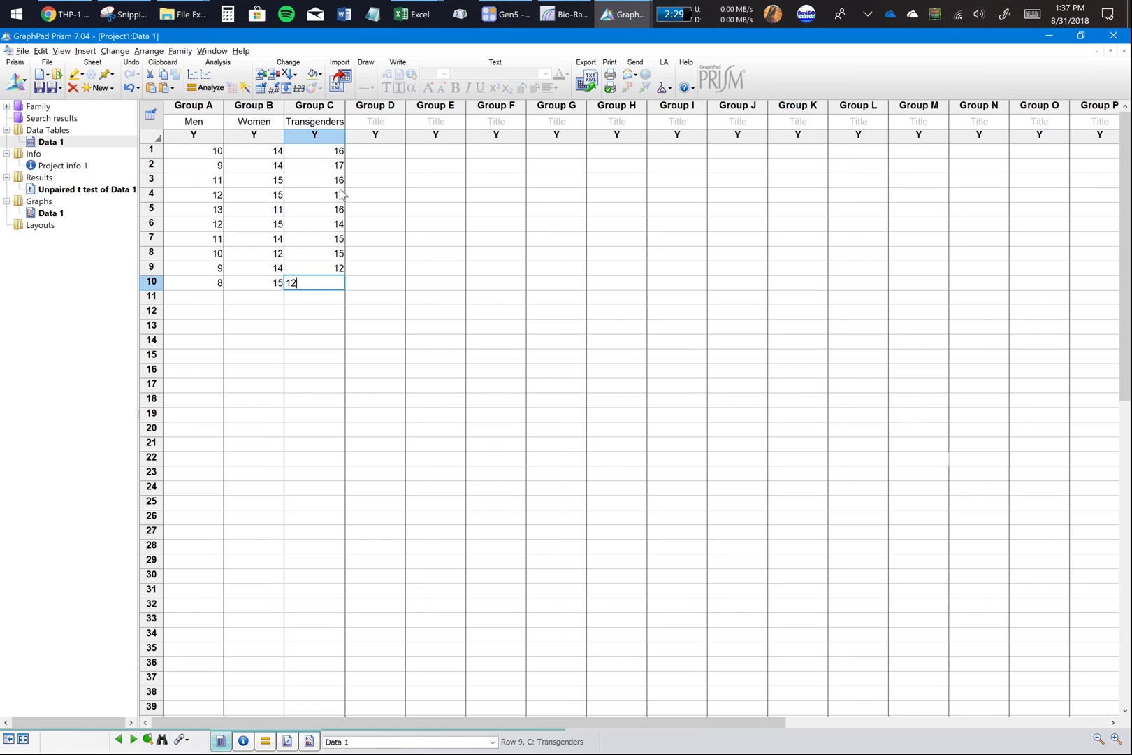
key("Return")
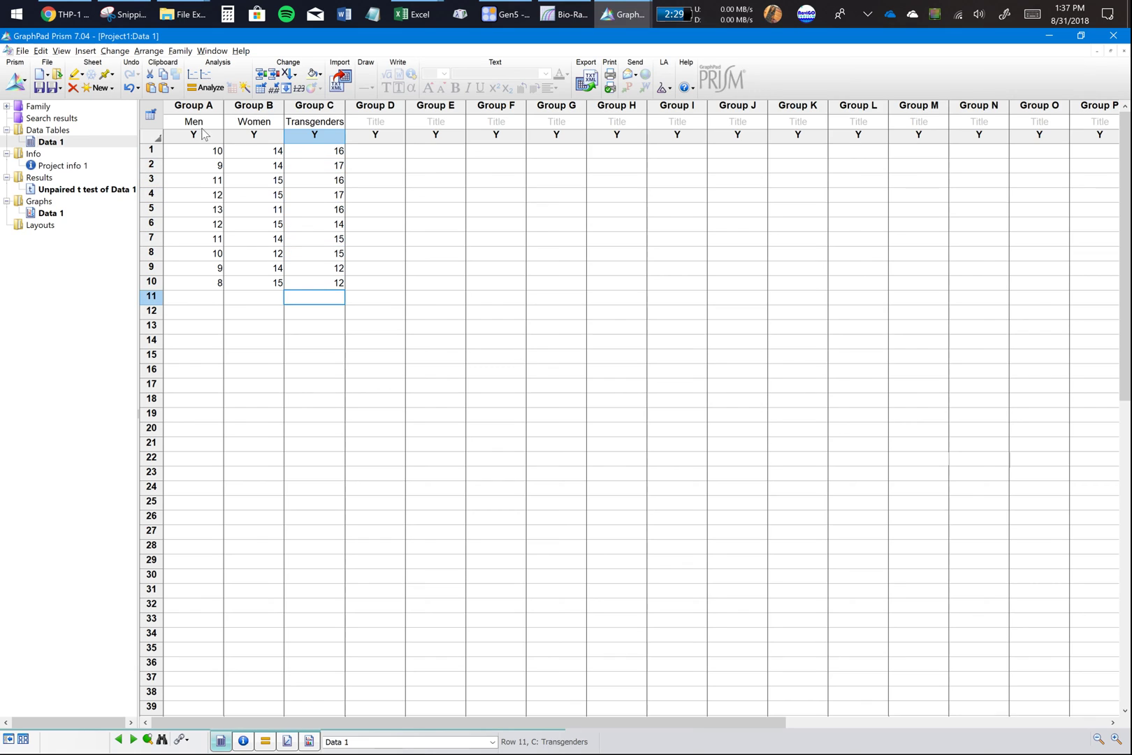
left_click_drag(193, 150, 335, 283)
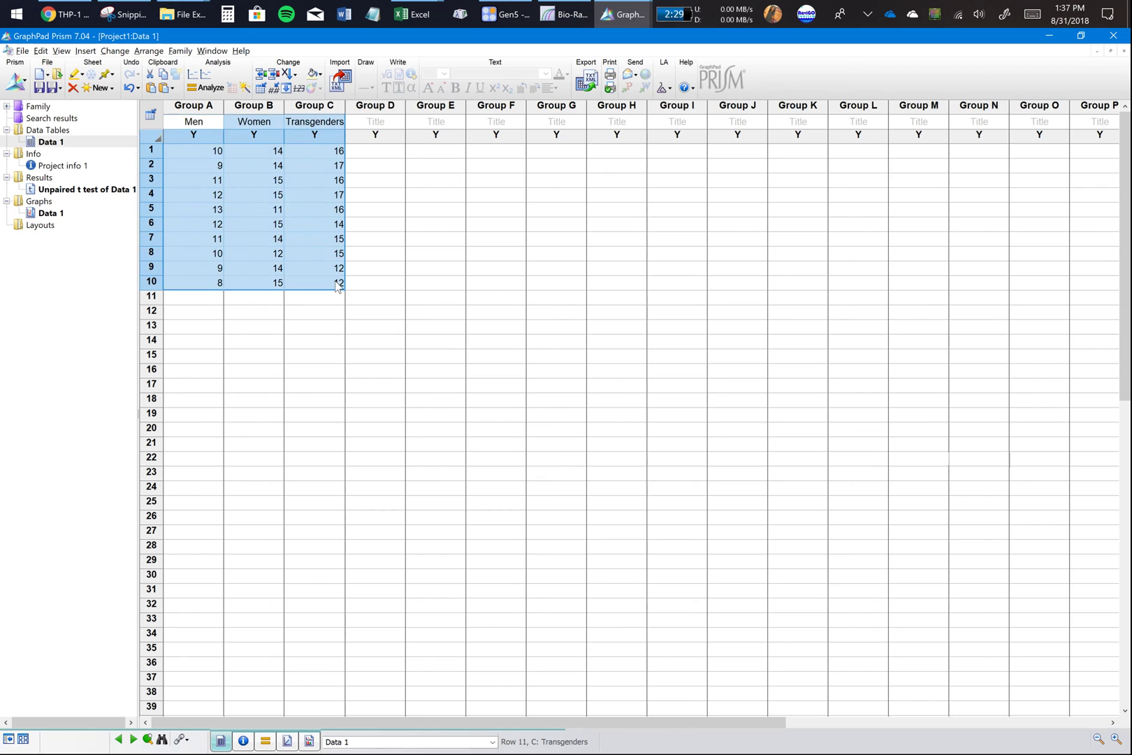
Step: Switch from the three-group t test warning to a one-way ANOVA on Men, Women and Transgenders
left_click(375, 253)
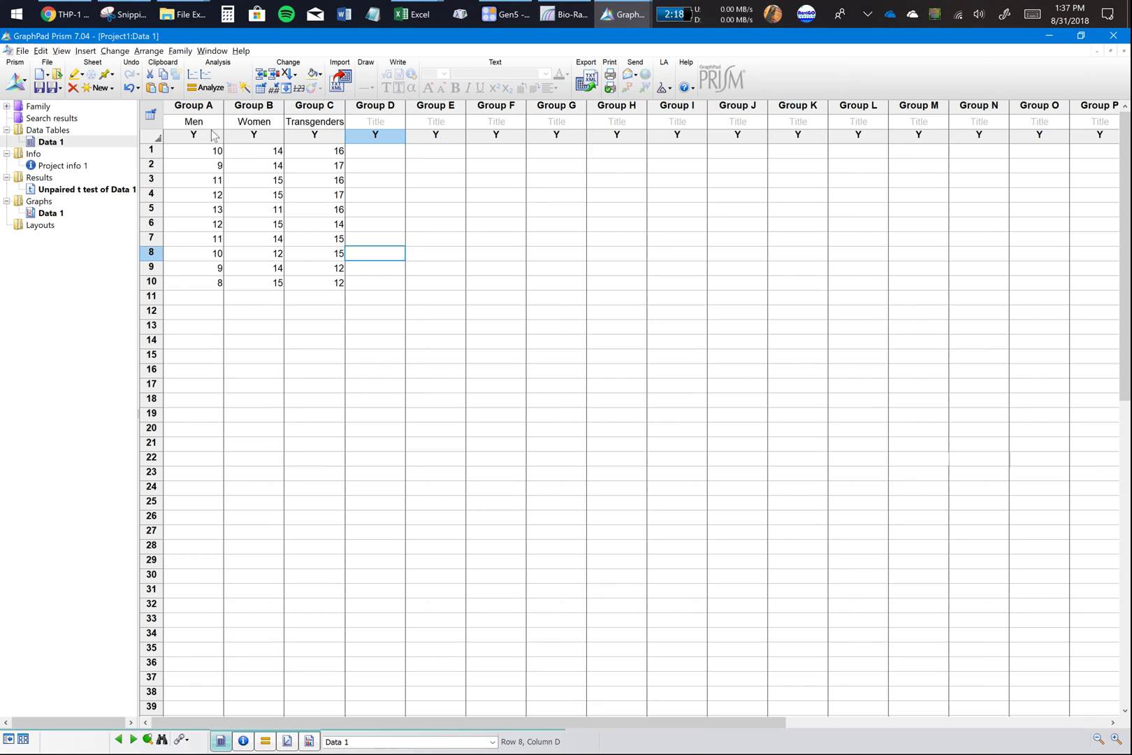
left_click_drag(203, 127, 260, 253)
left_click_drag(257, 120, 298, 264)
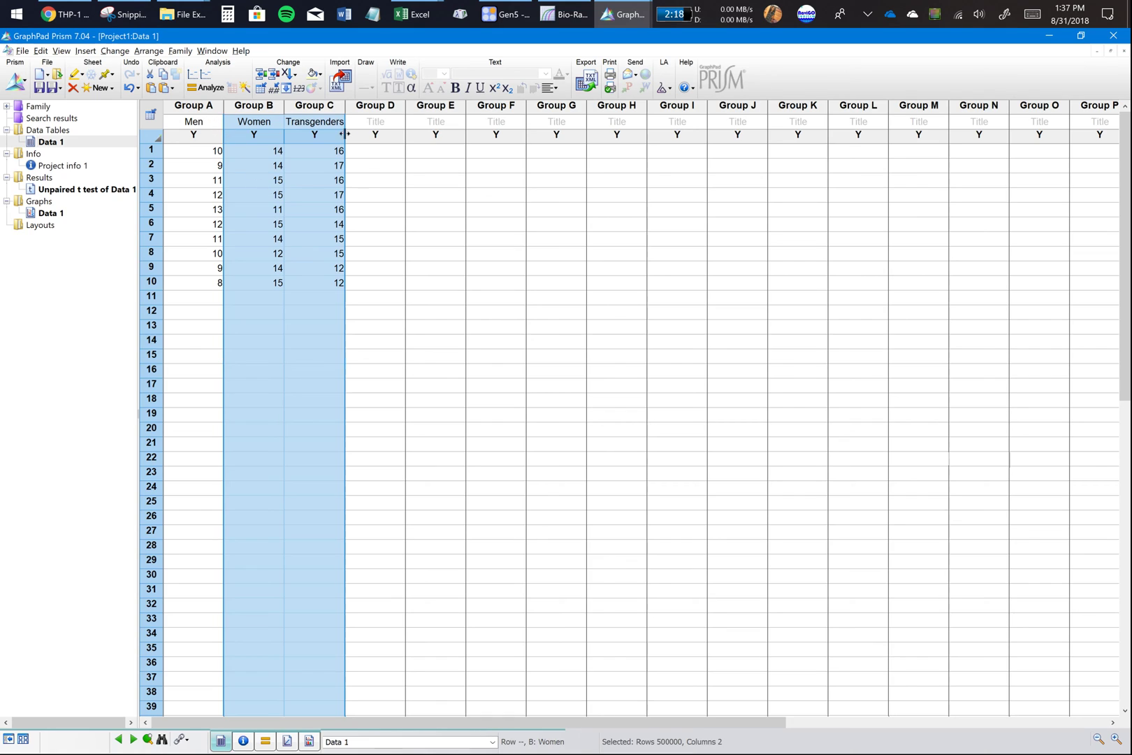
left_click(428, 254)
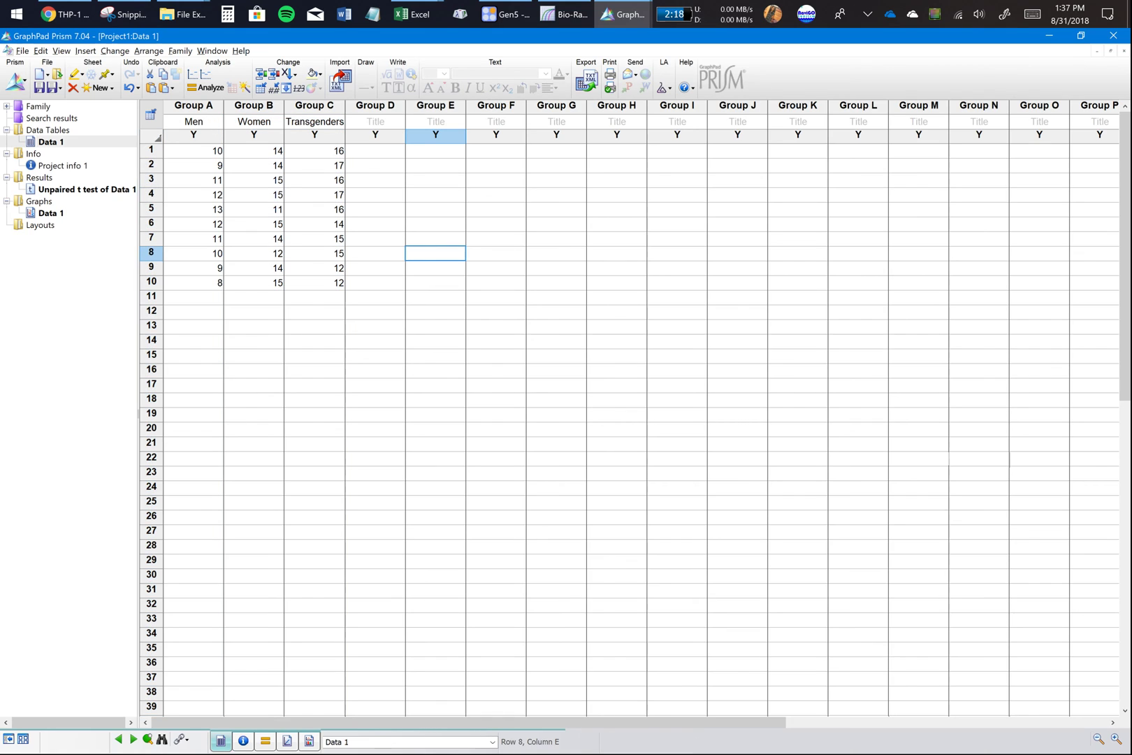
left_click(205, 87)
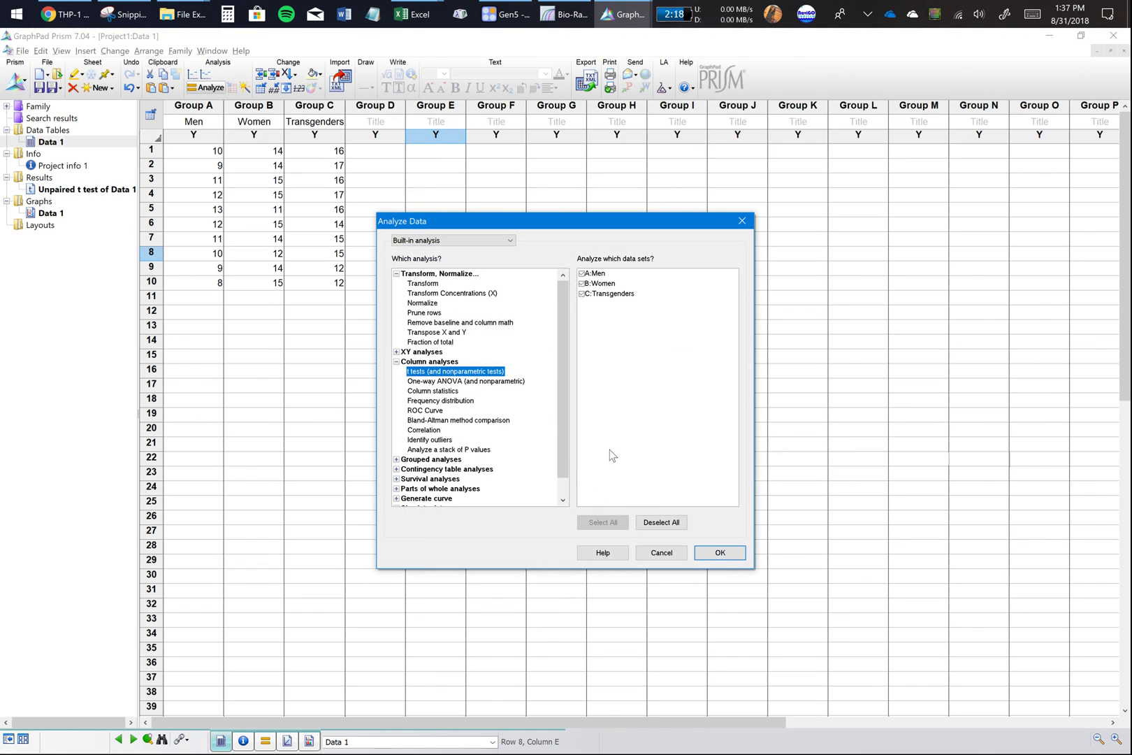
left_click(720, 552)
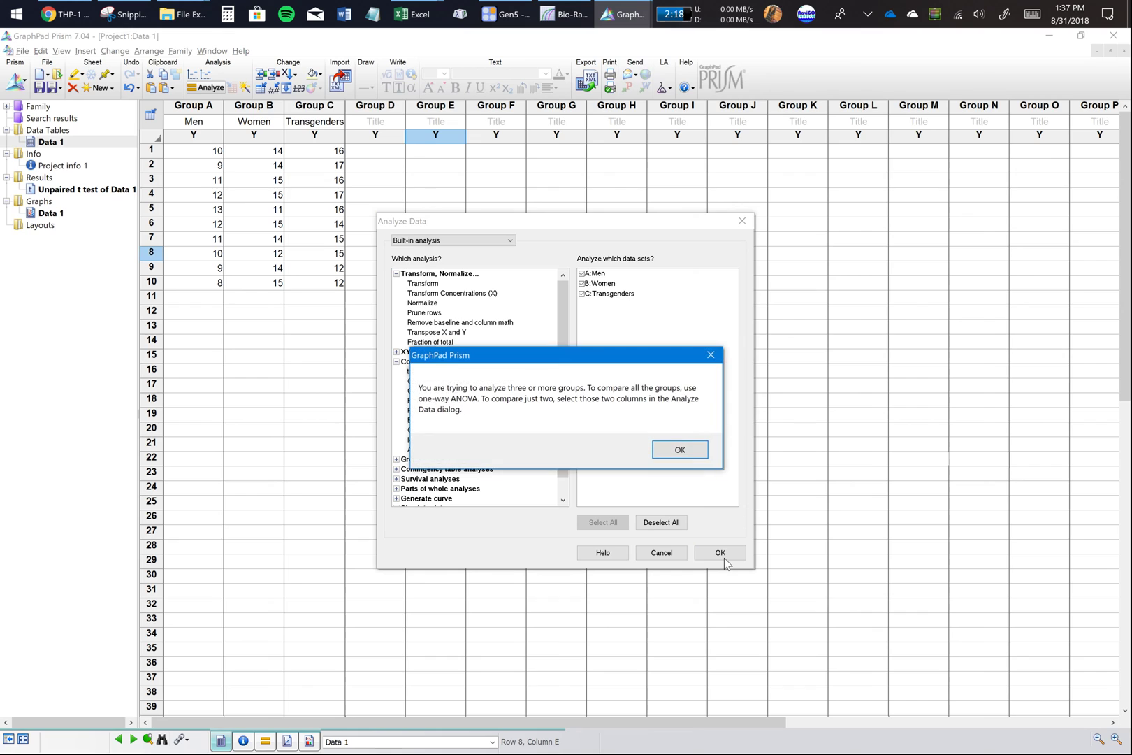
left_click(686, 455)
left_click(439, 381)
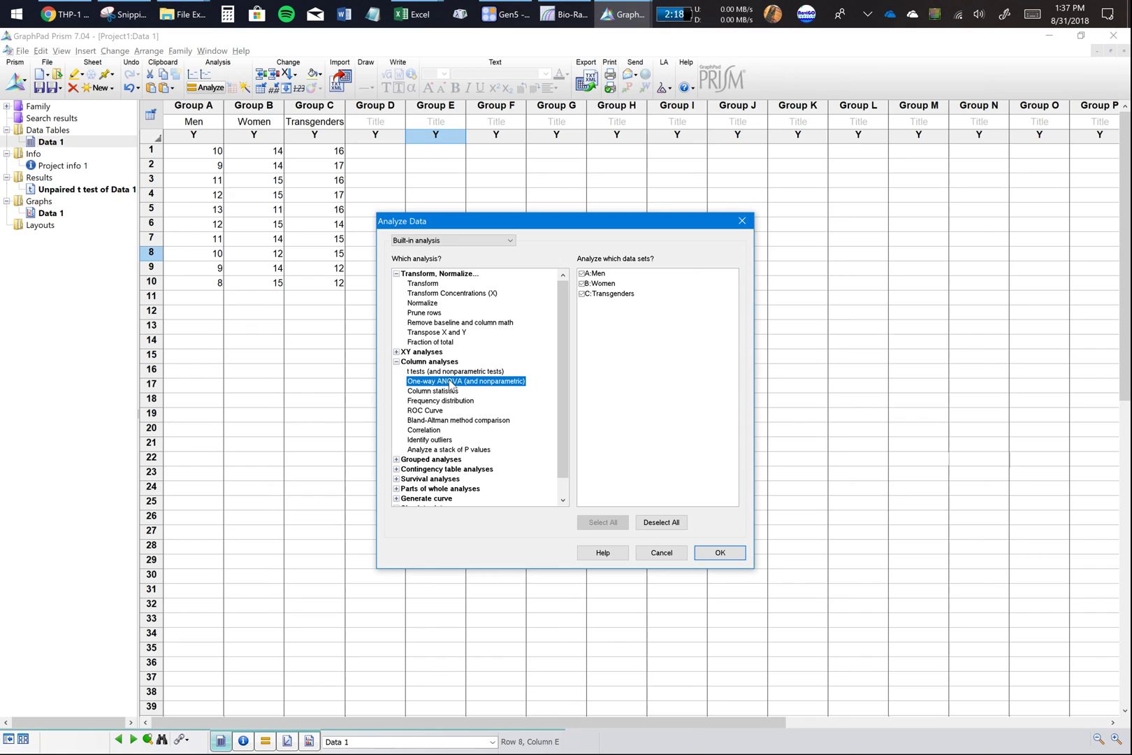
left_click(718, 552)
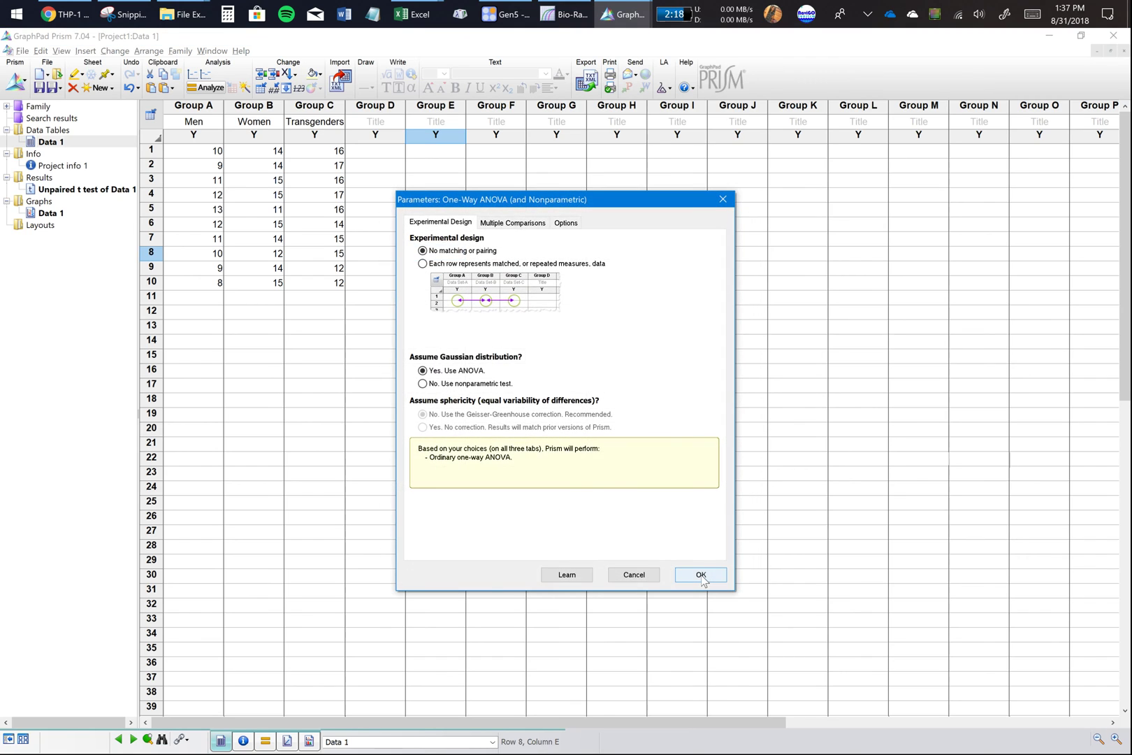
Step: Use no matching or pairing and compare every column's mean with every other column's mean
left_click(464, 264)
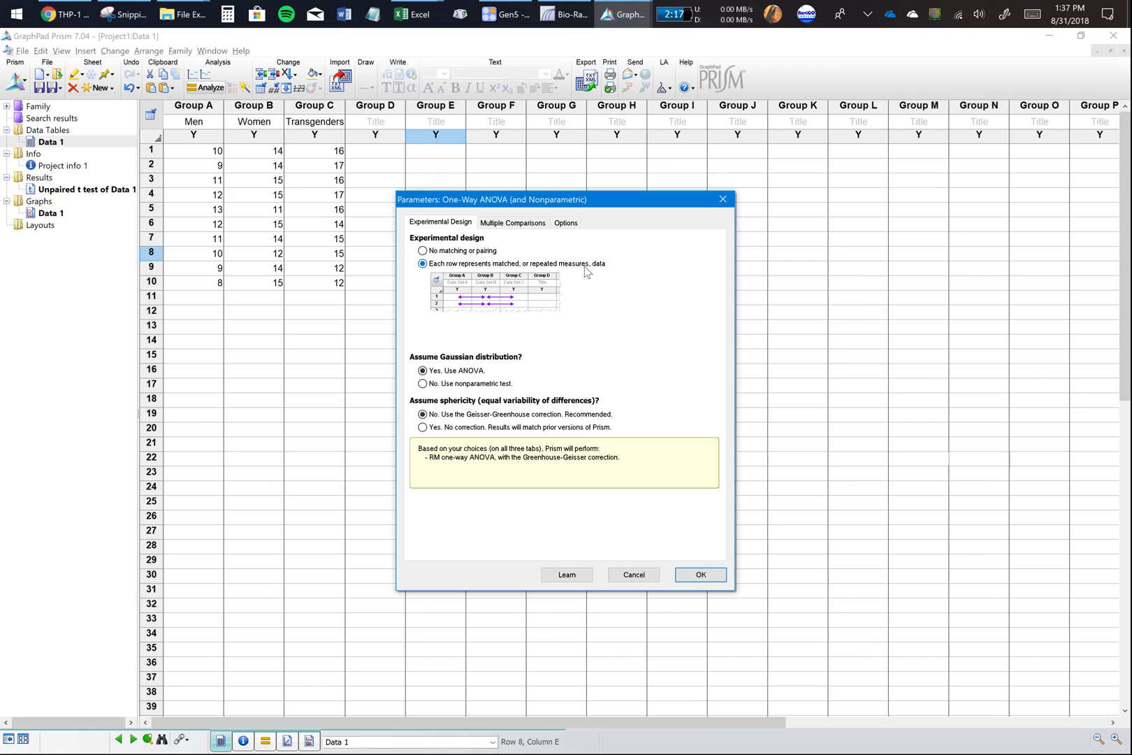
left_click(458, 253)
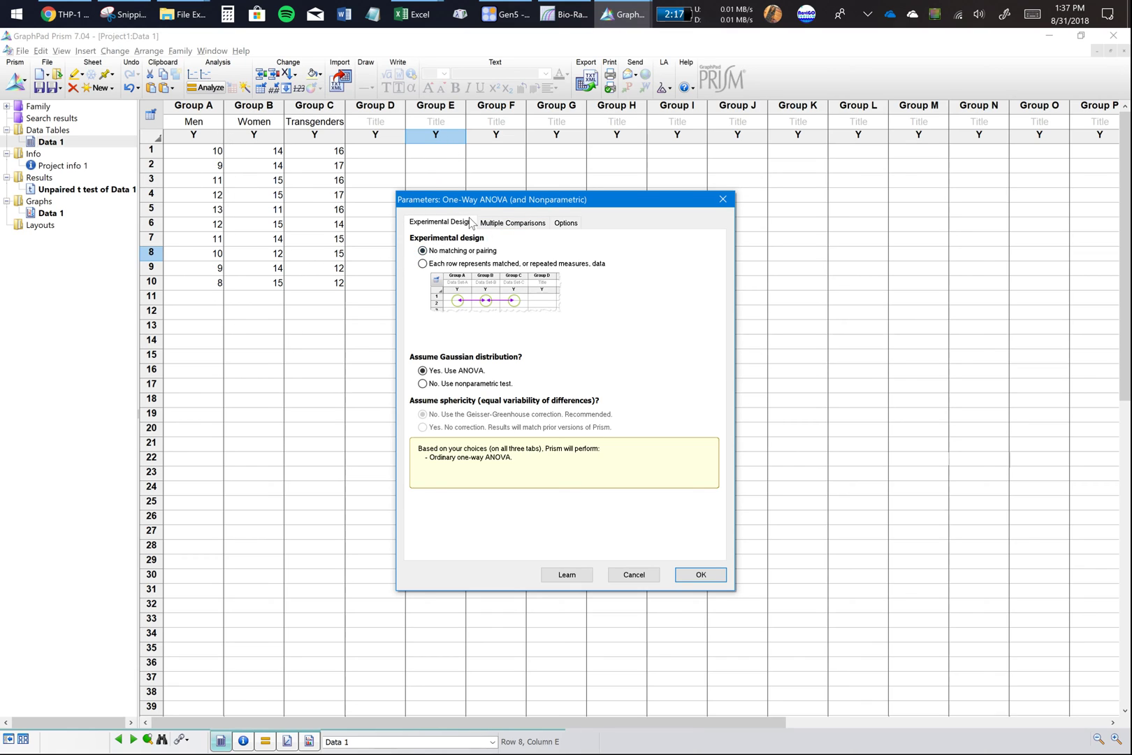
left_click(508, 223)
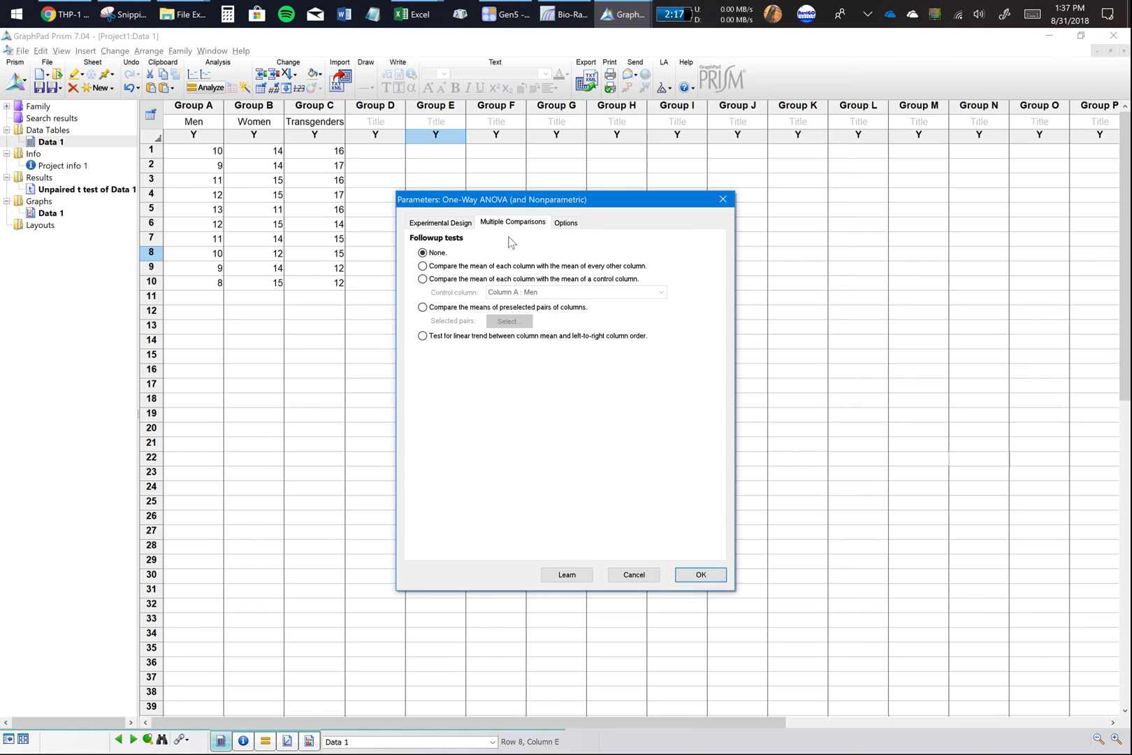
left_click(468, 280)
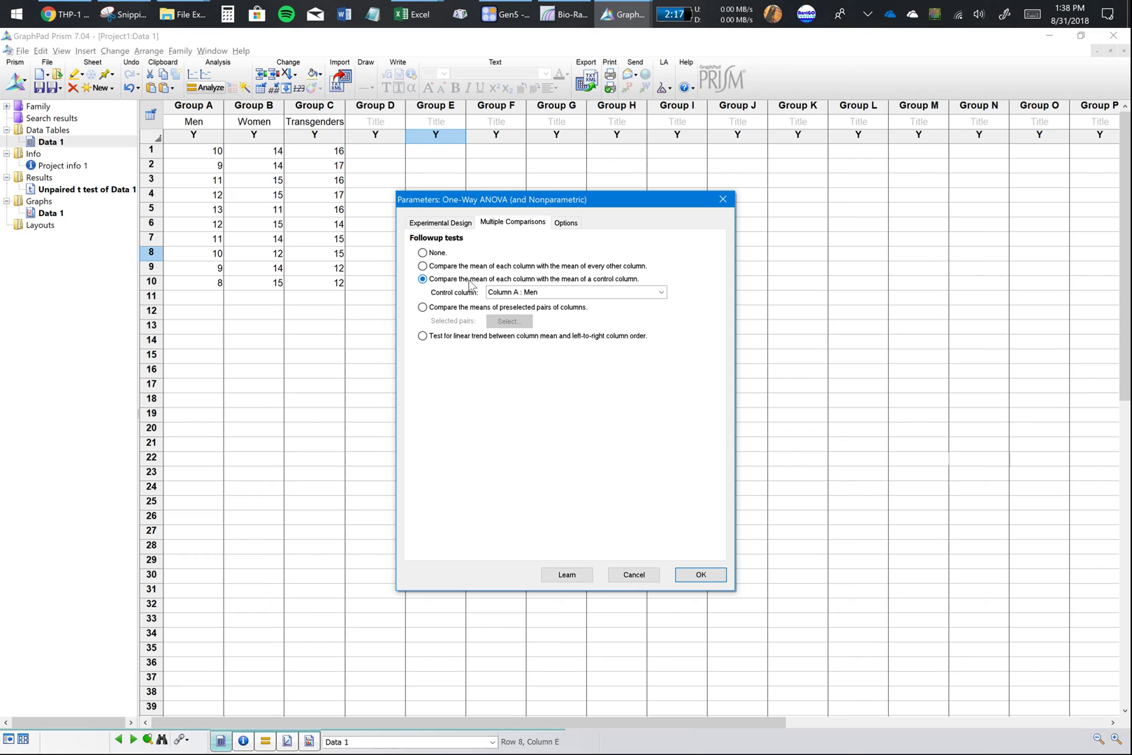
left_click(537, 292)
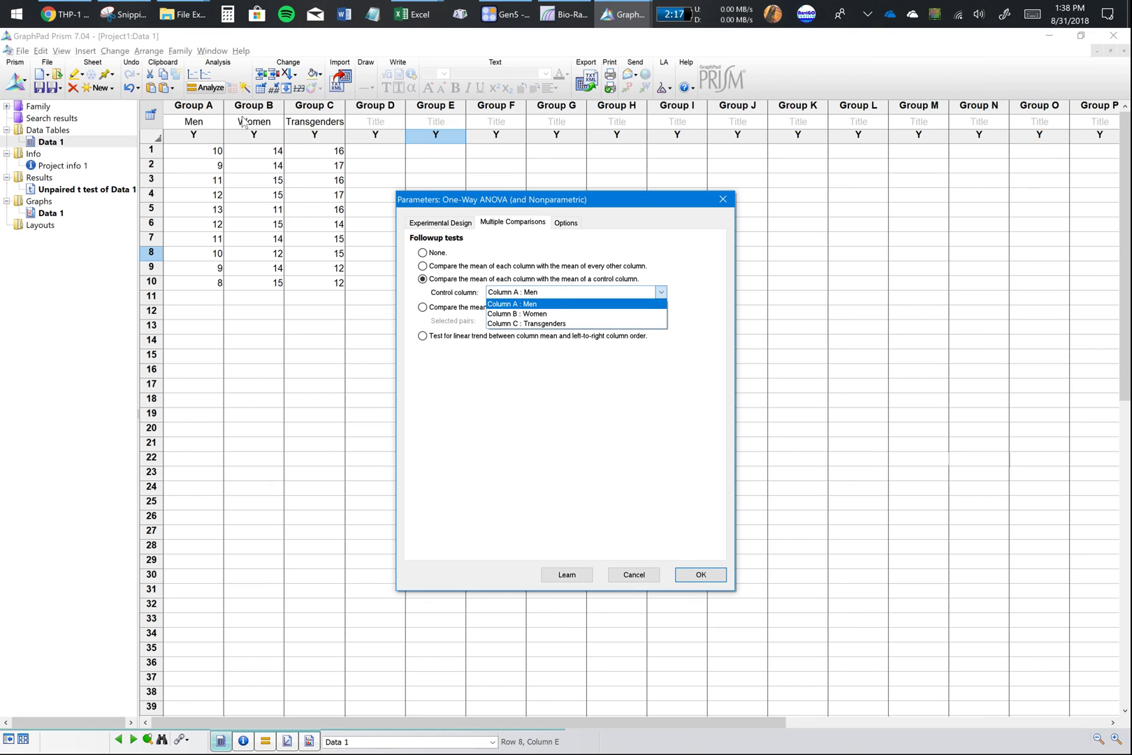
left_click(519, 306)
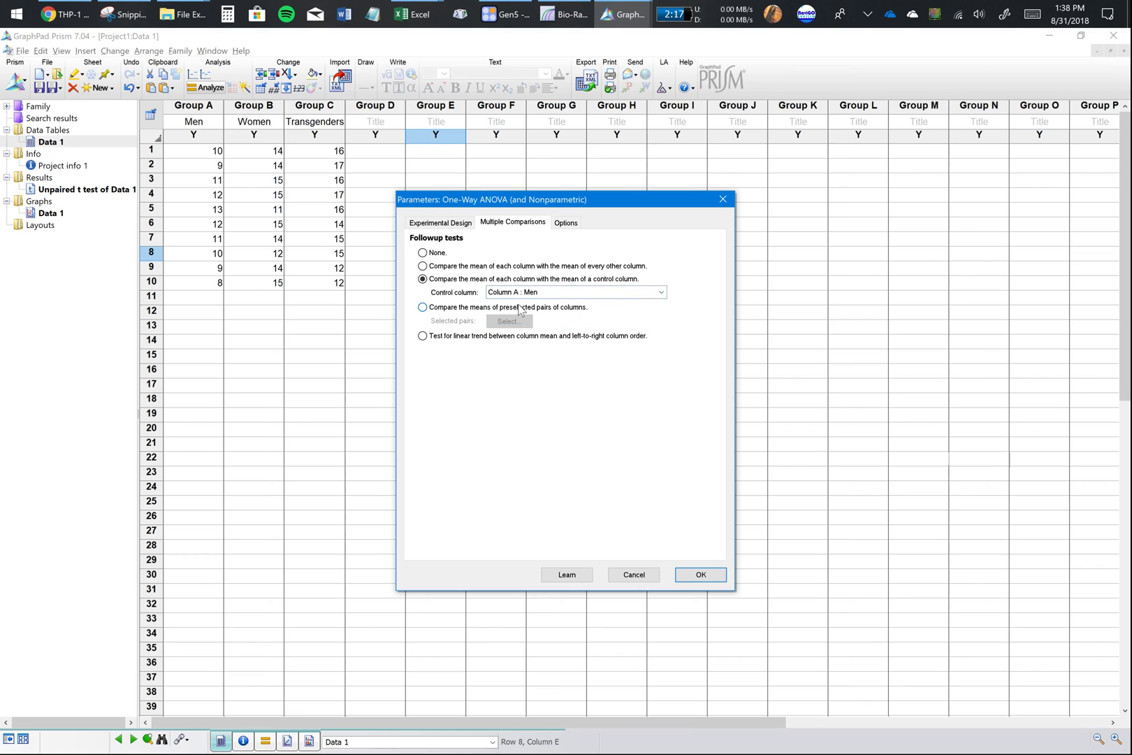
left_click(433, 268)
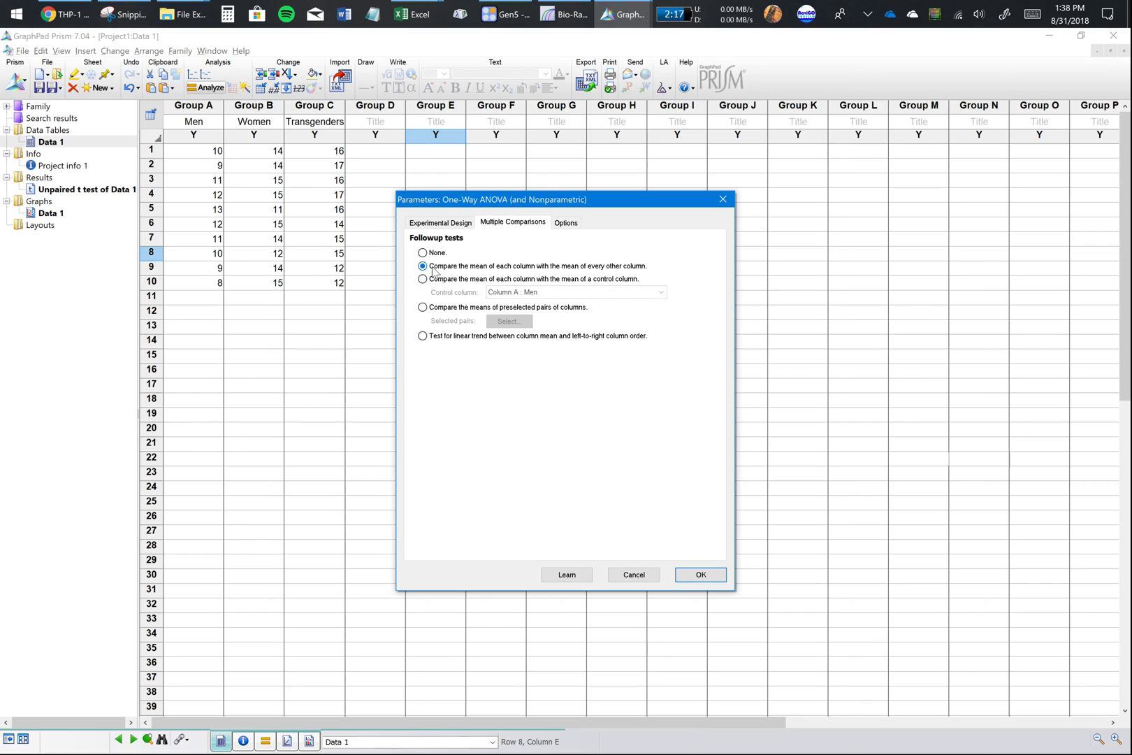
left_click(567, 225)
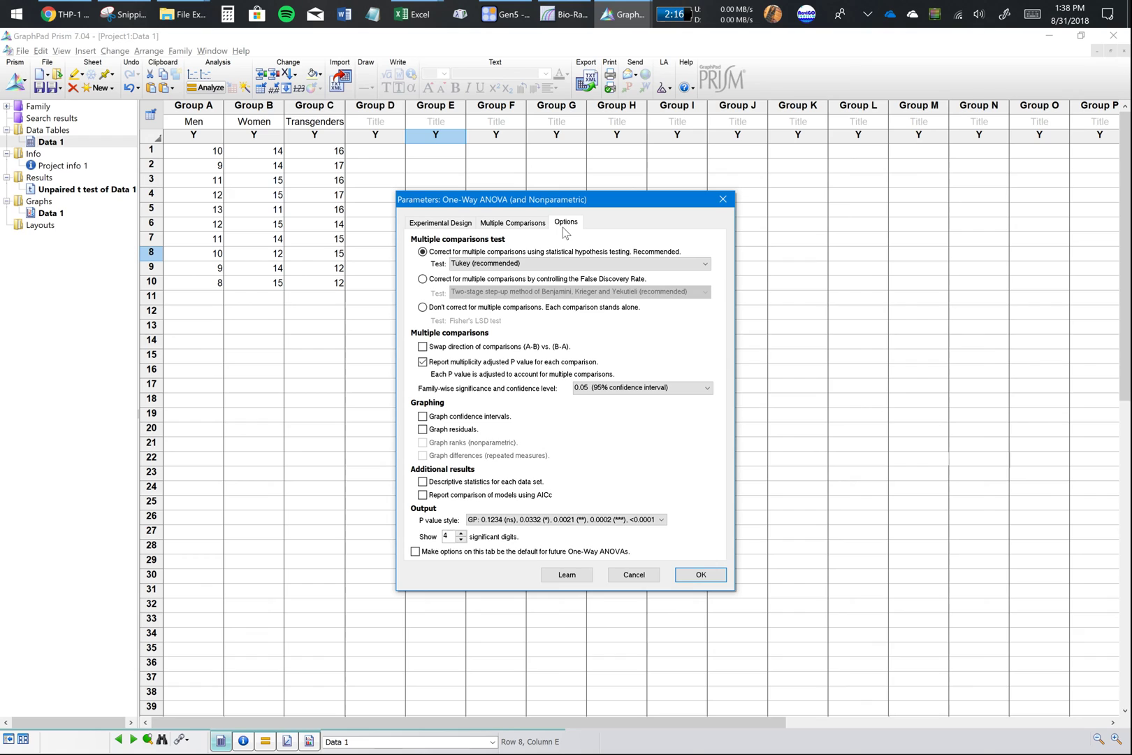
Step: Keep Tukey as the comparison test and run the ordinary one-way ANOVA
key("ctrl+shift+Tab")
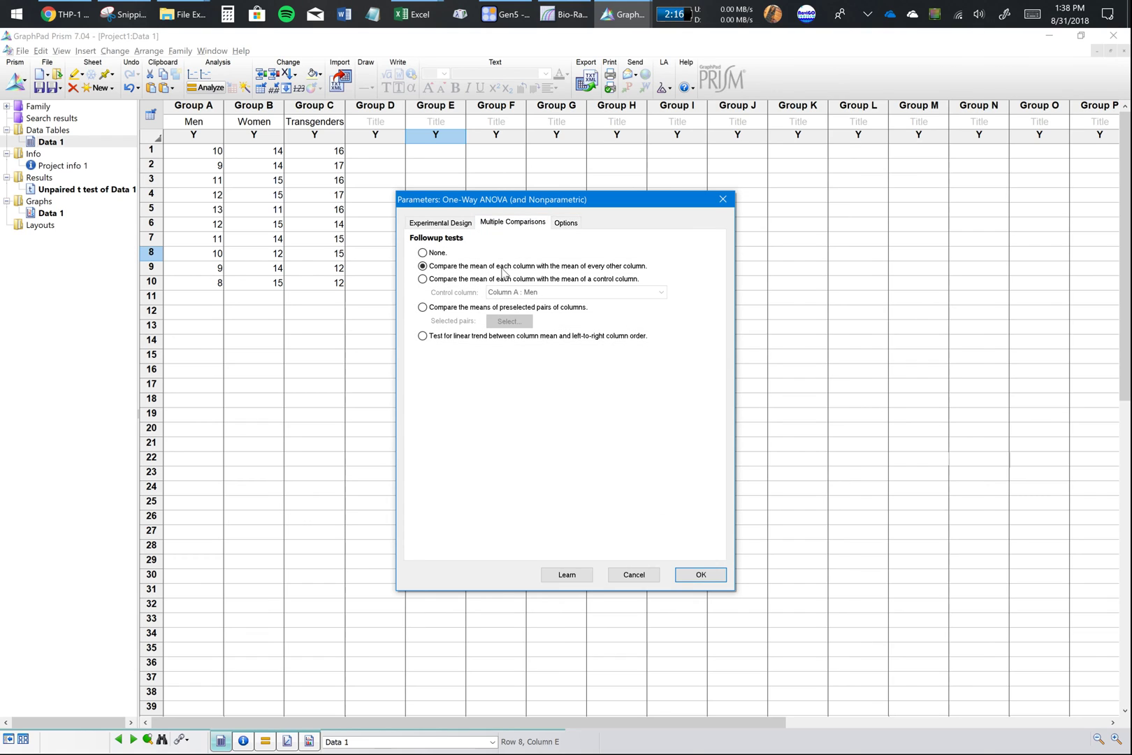
left_click(566, 223)
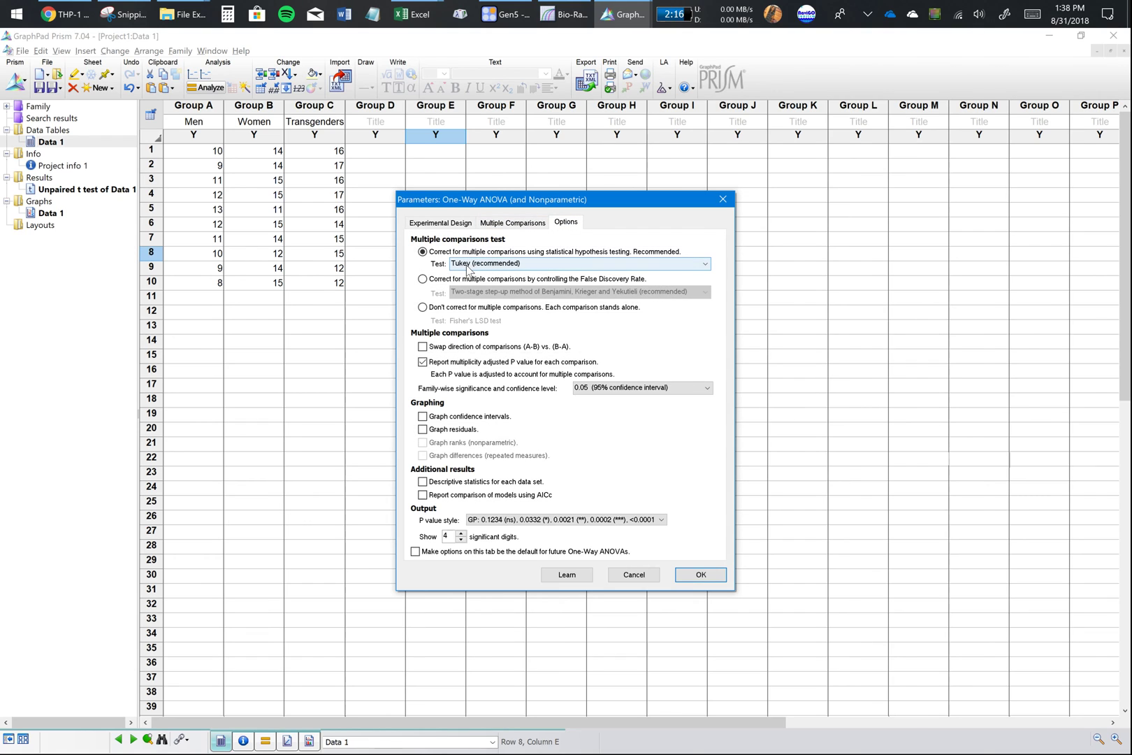
left_click(467, 264)
left_click(467, 264)
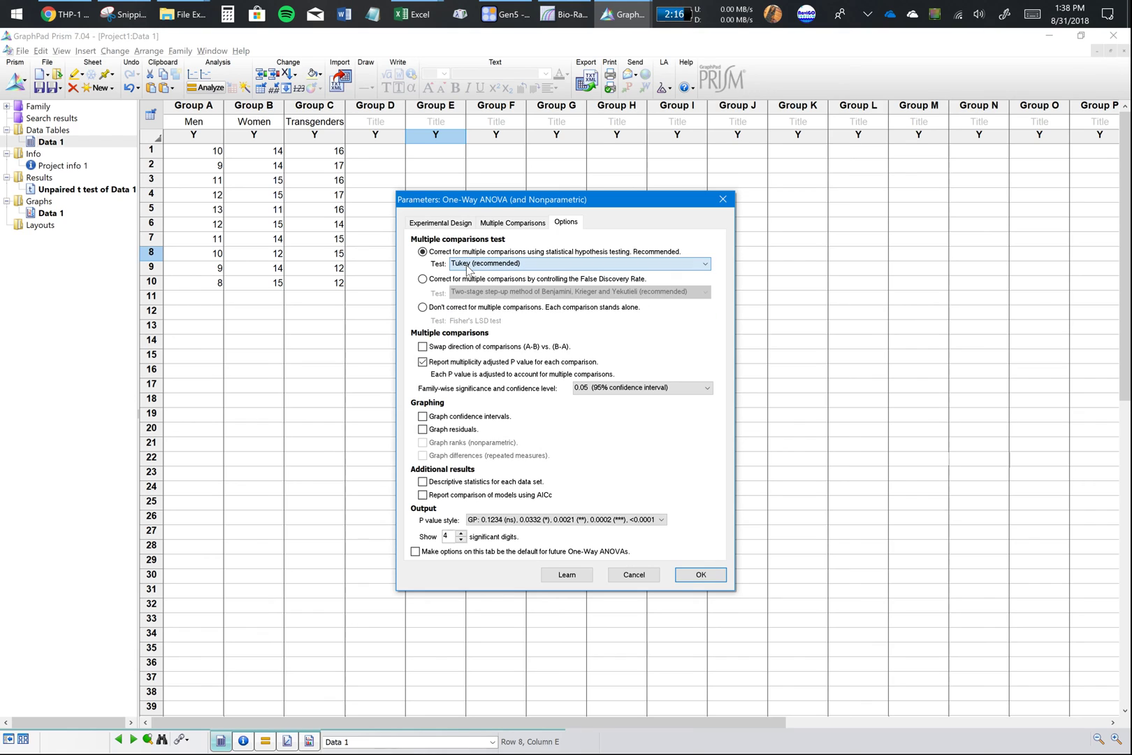
left_click(476, 264)
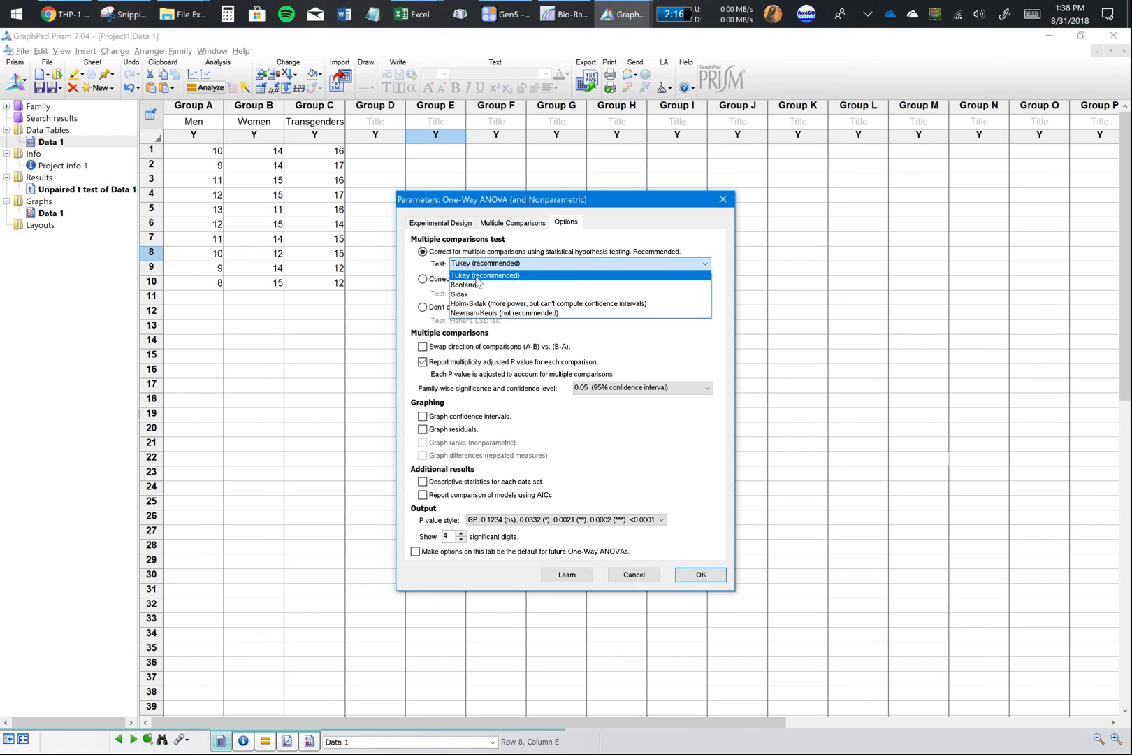
left_click(477, 278)
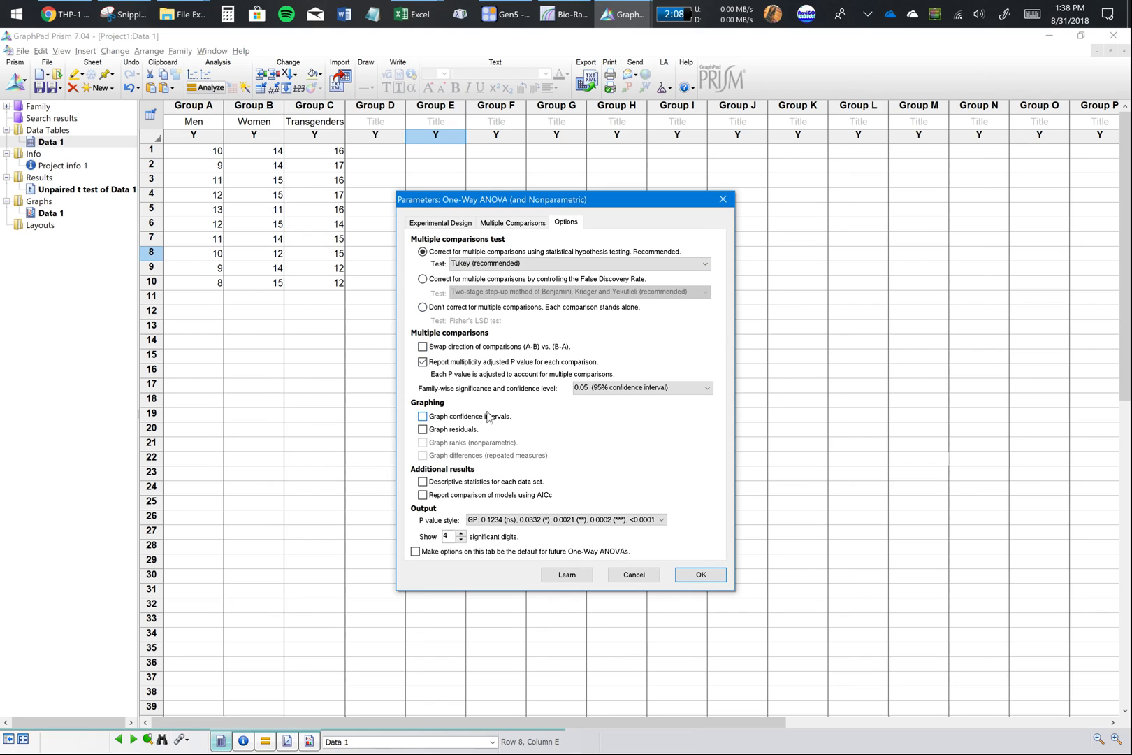
left_click(698, 575)
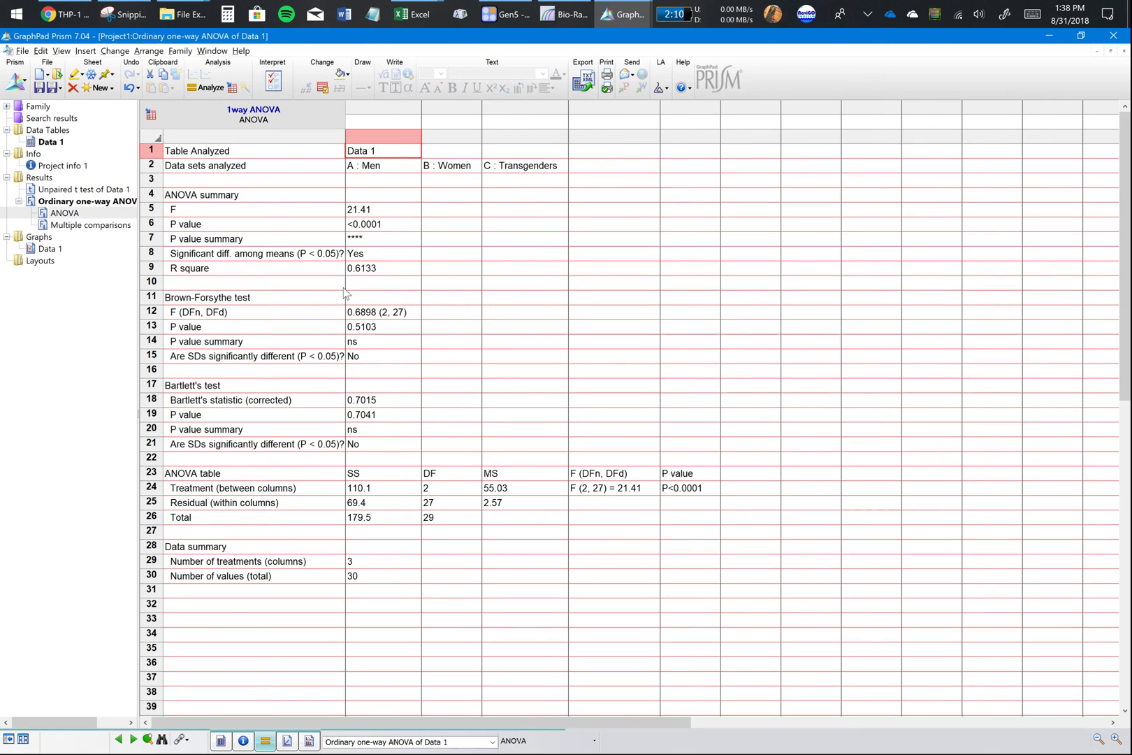
Step: Review the ANOVA and multiple comparisons results, then return to the Data 1 table
left_click(70, 214)
left_click(79, 226)
left_click(63, 213)
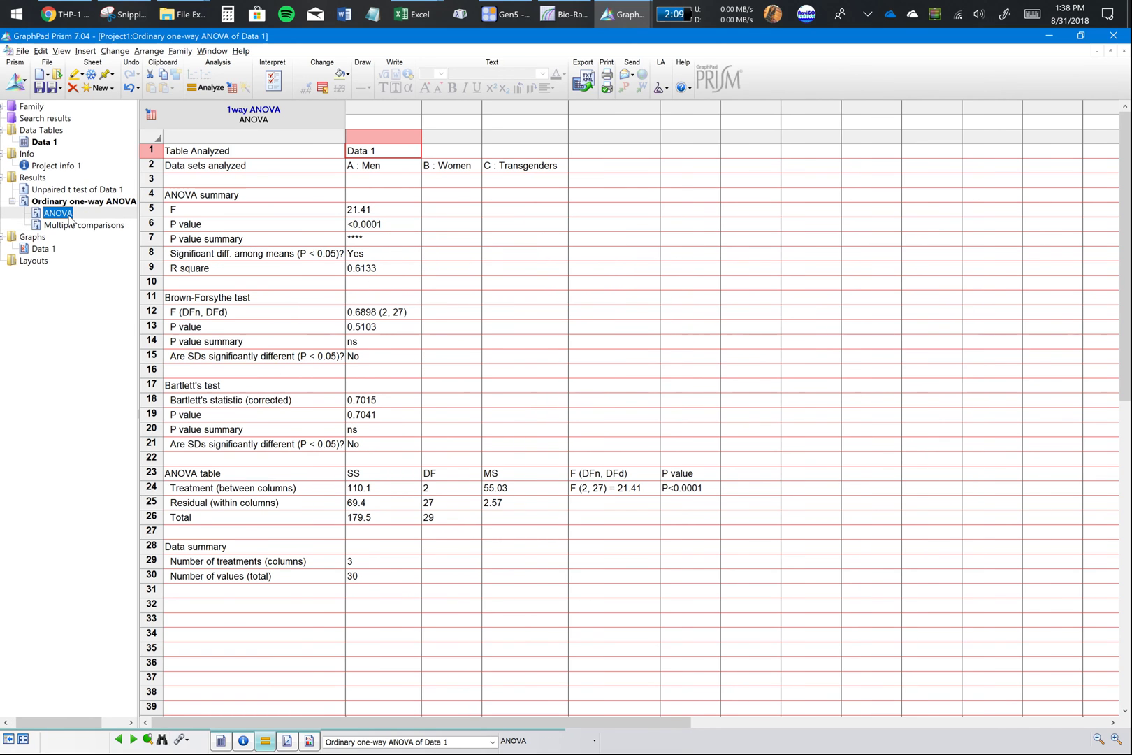
left_click(44, 143)
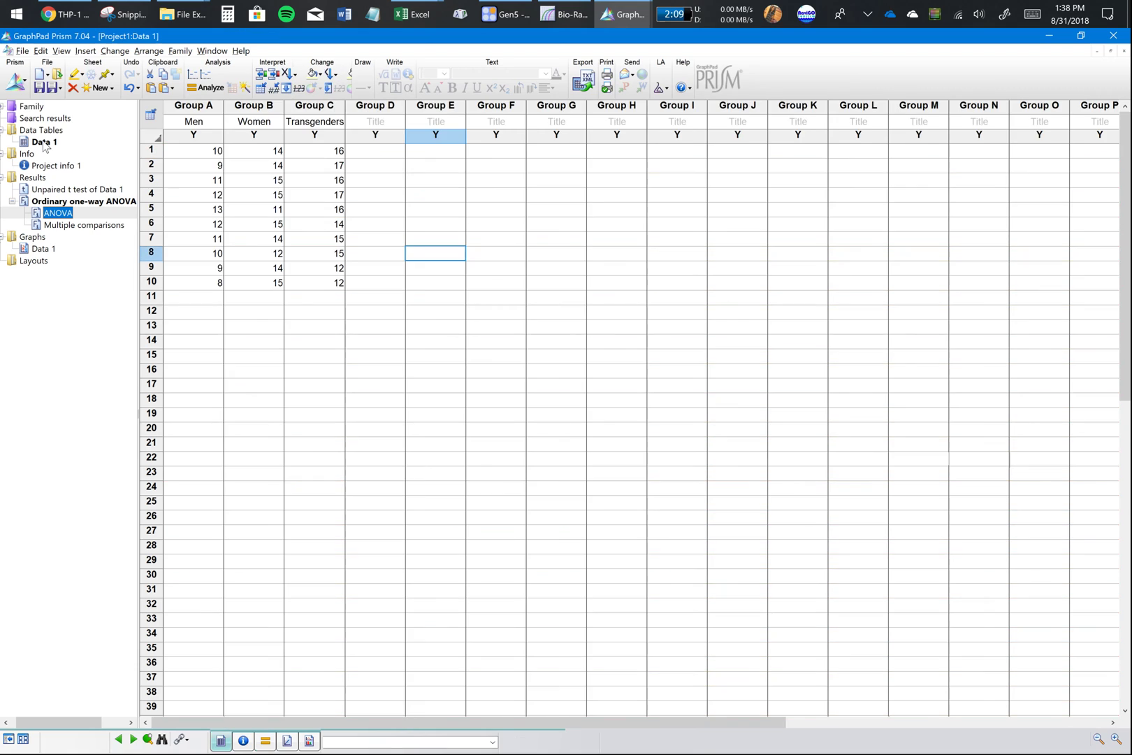
mouse_move(44, 145)
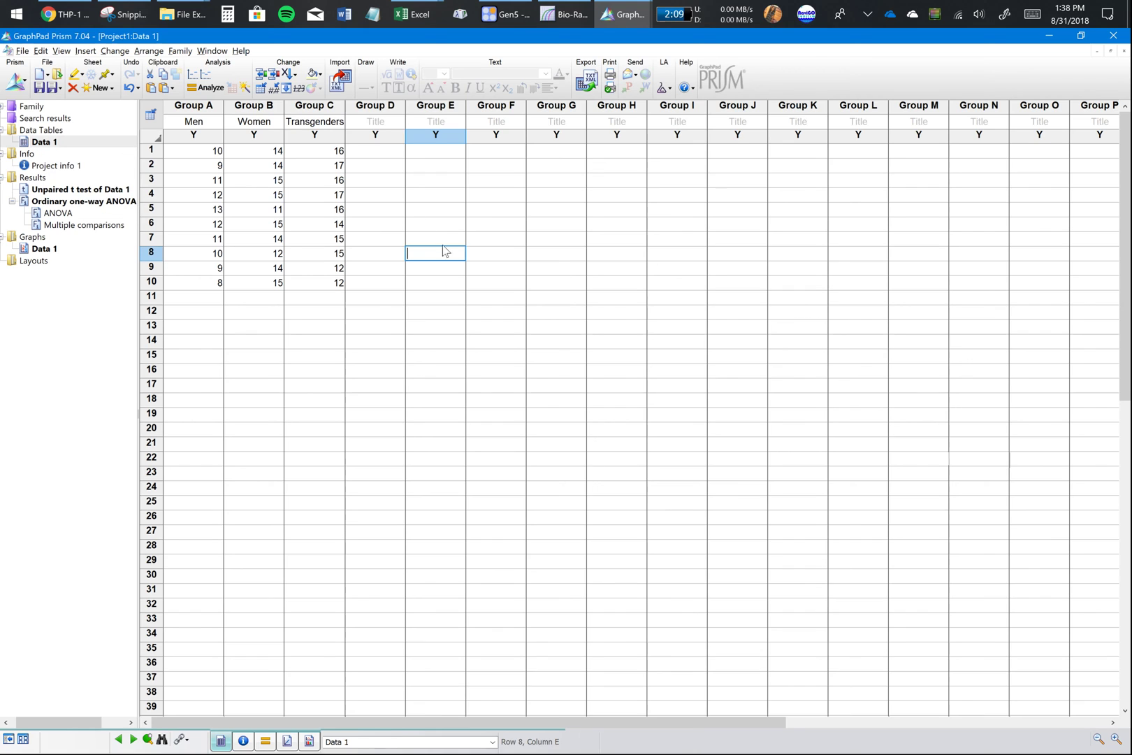
Step: Point out the **** ANOVA P value summary, then select the ten data rows A1:C10
left_click(57, 213)
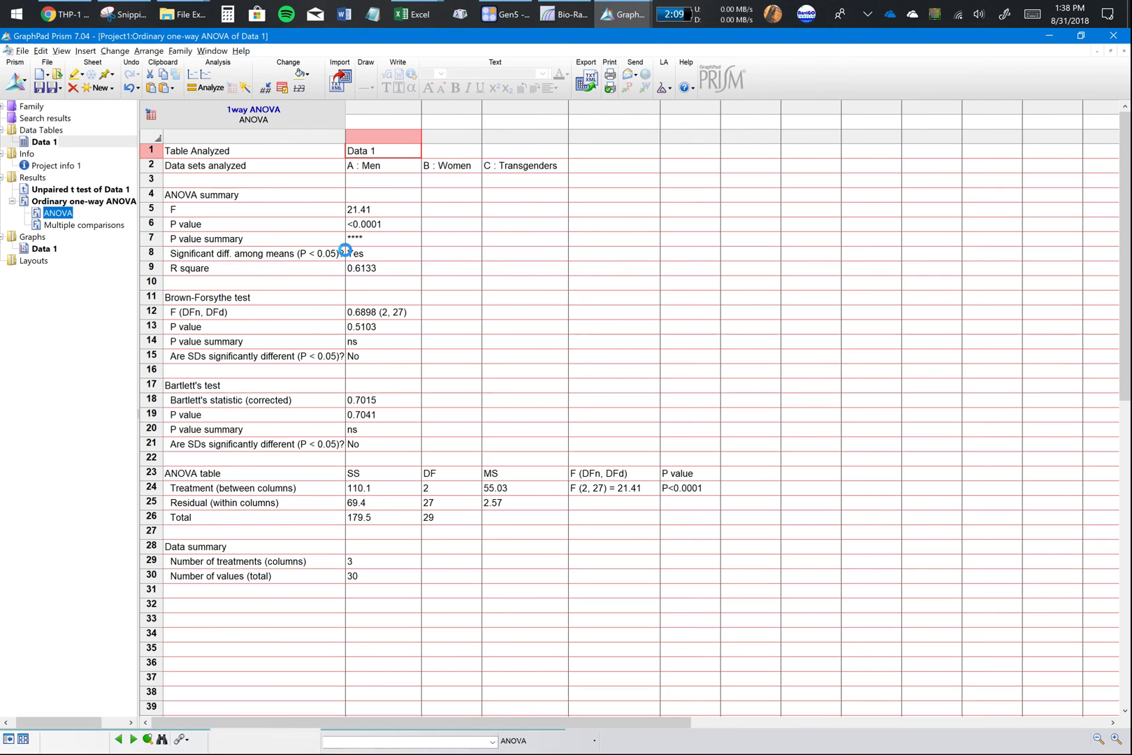
left_click(371, 239)
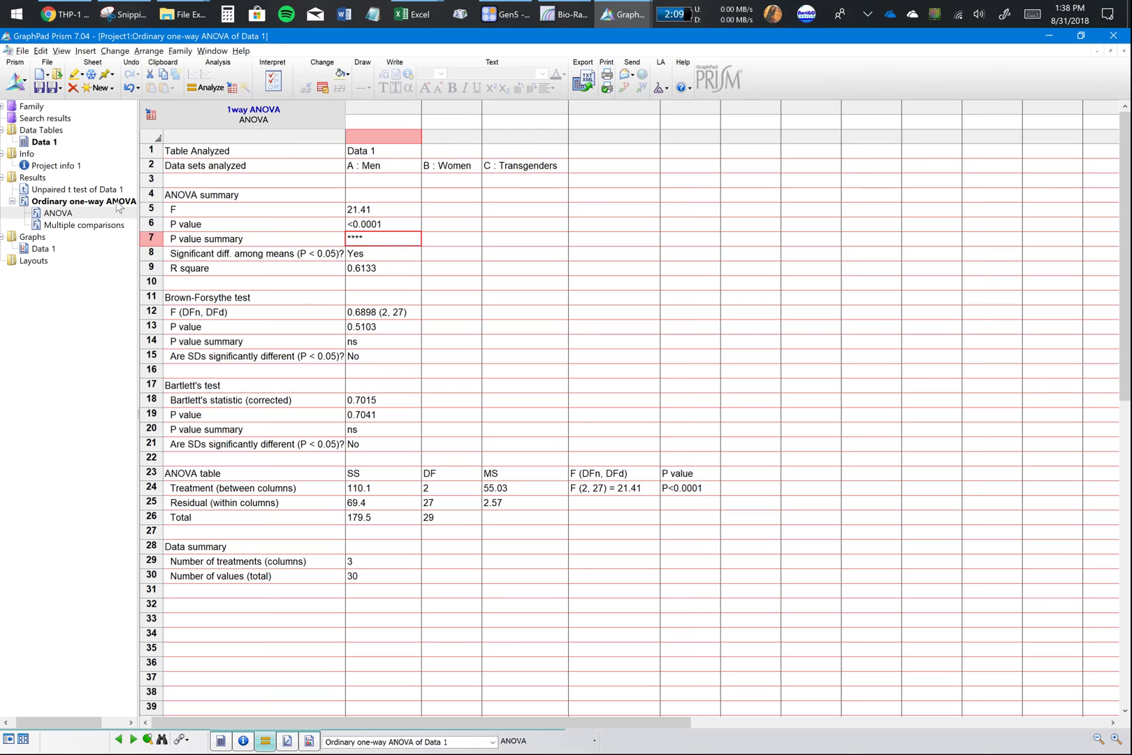
left_click(53, 143)
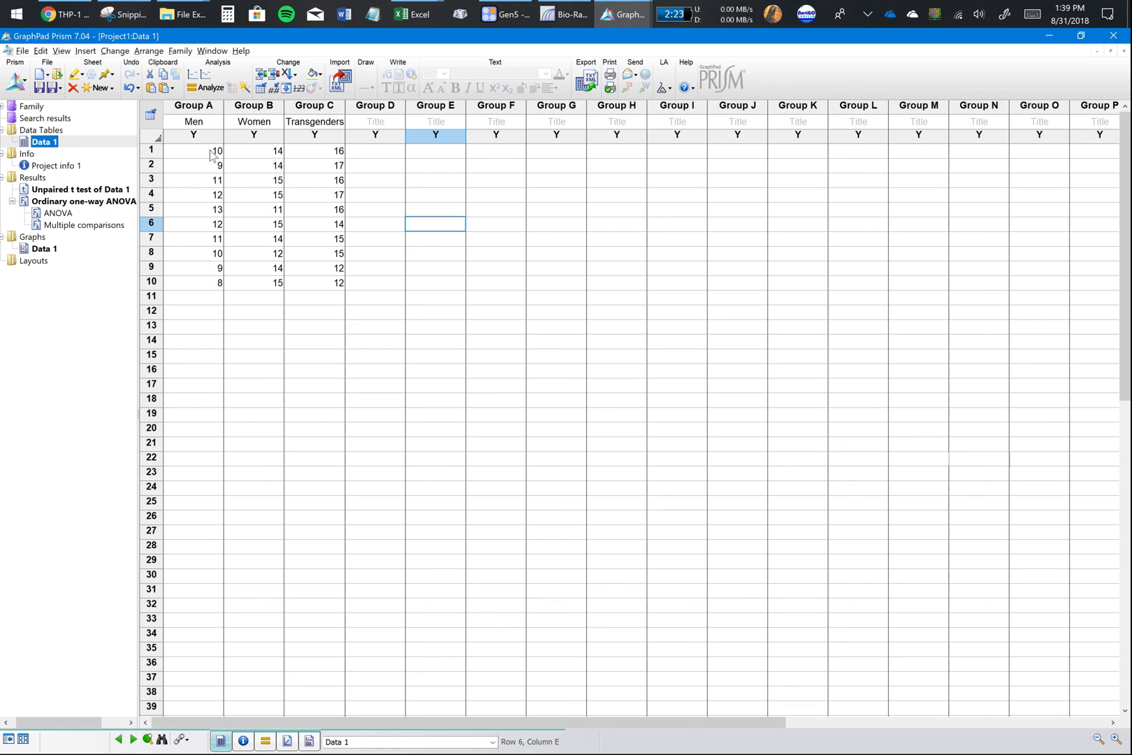
left_click_drag(212, 155, 309, 287)
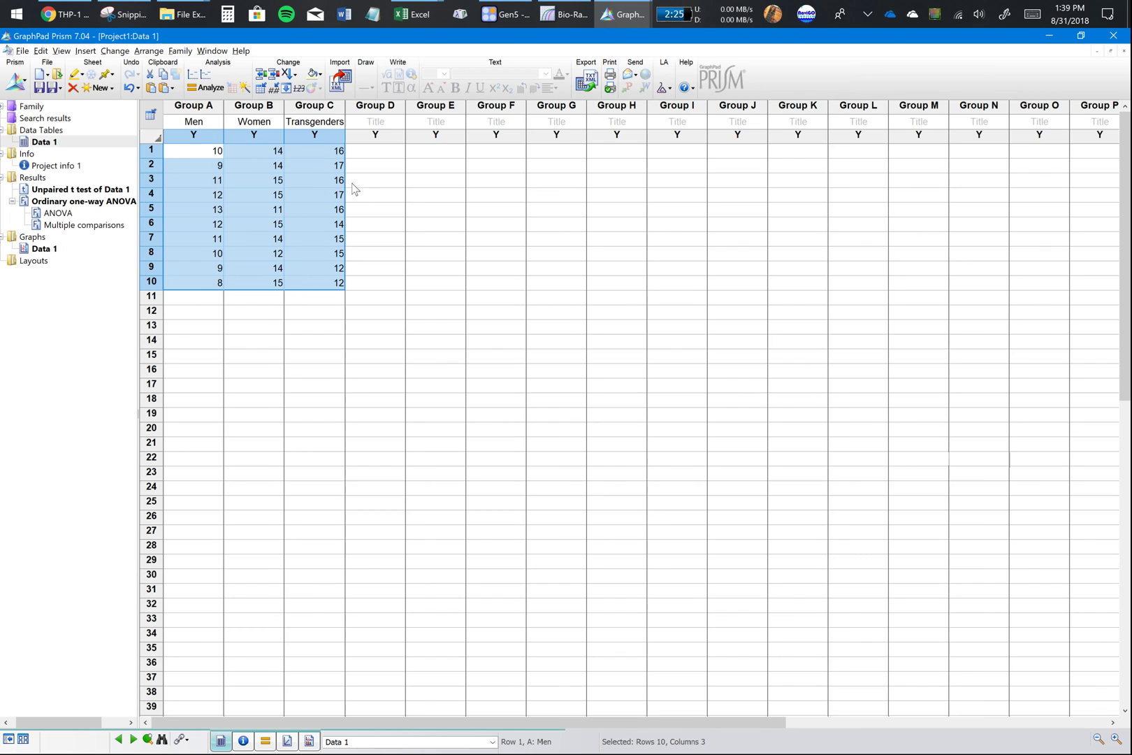
Step: Recheck the ANOVA sheet, then reselect the Men, Women and Transgenders values in Data 1
left_click(72, 213)
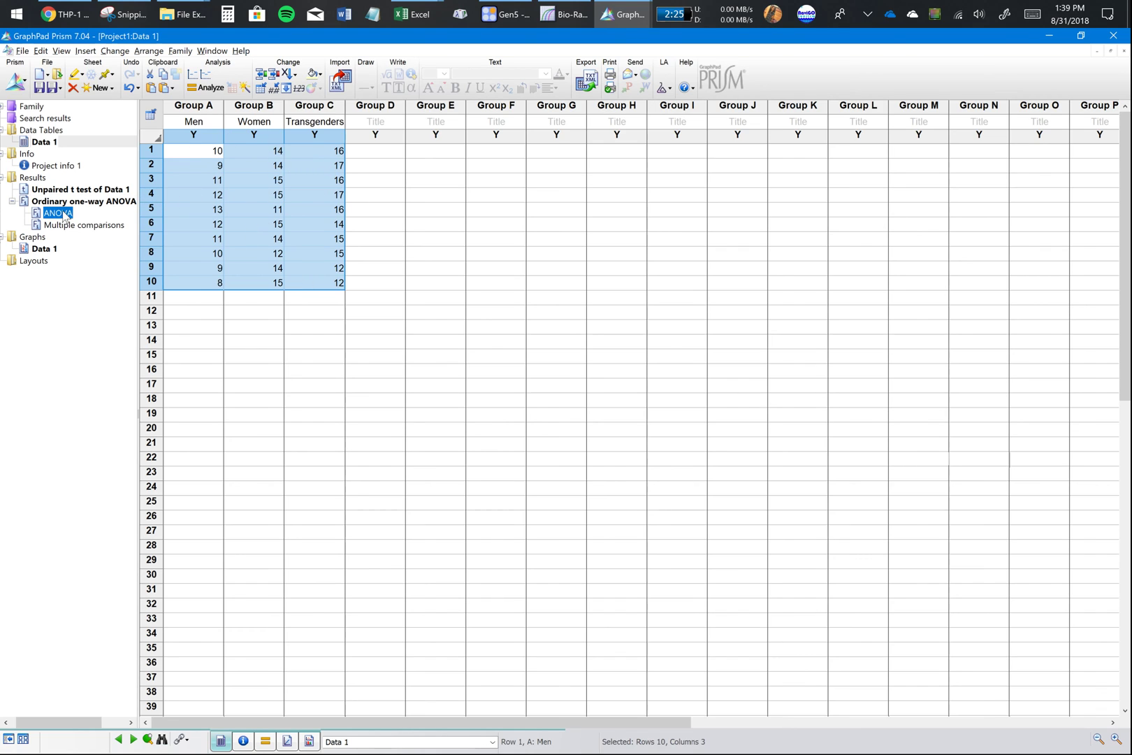
left_click(44, 142)
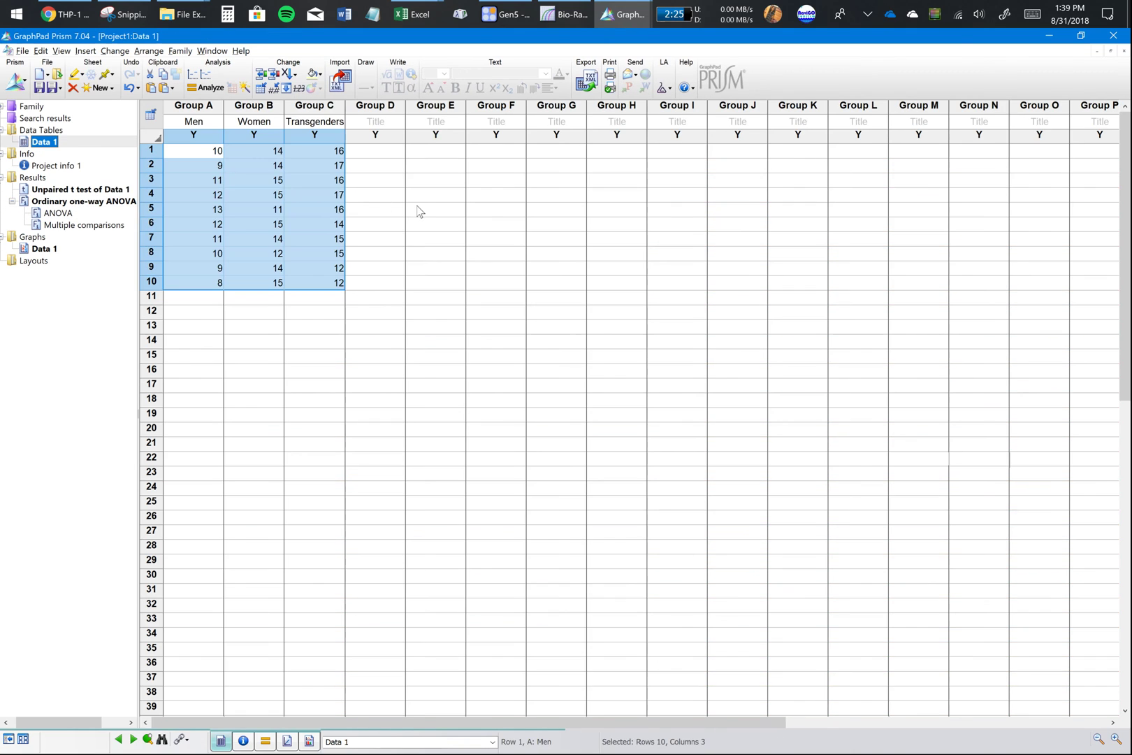
left_click(417, 209)
left_click_drag(215, 151, 329, 282)
Step: Show the Tukey comparisons: q values 6.706, 8.876 and 2.17, each with 27 DF
left_click(59, 224)
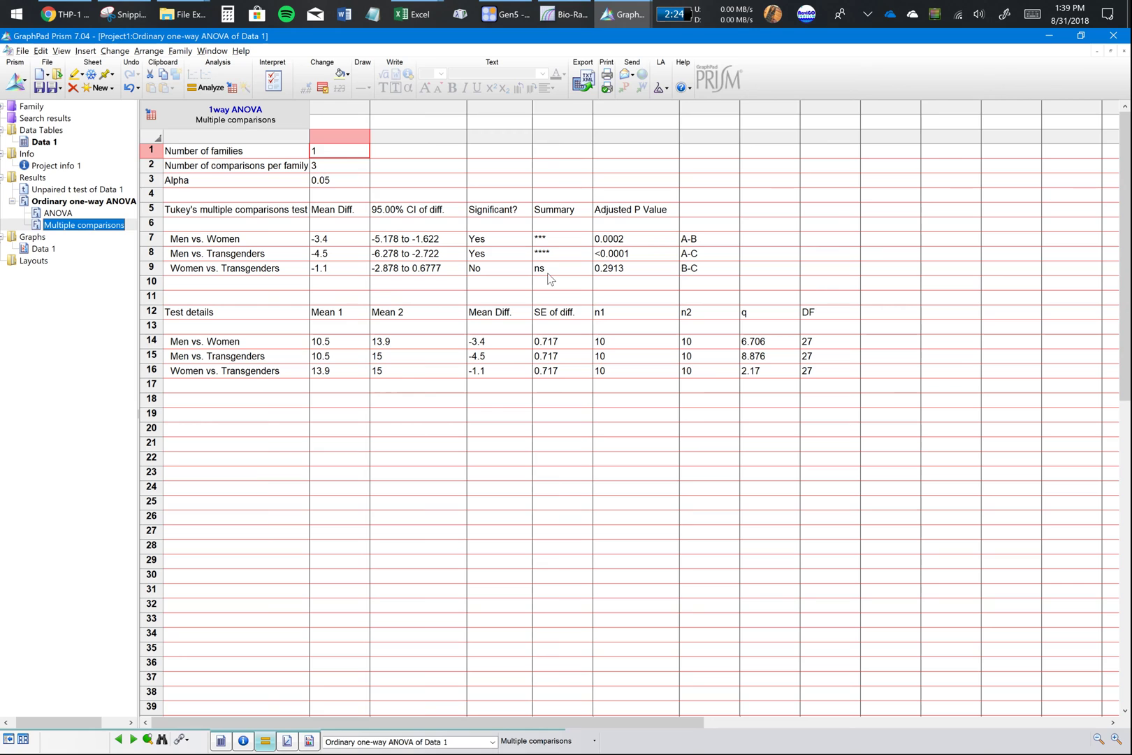
Step: Inspect the **** significance line on the Data 1 bar graph, then go back to the Data 1 table
left_click(44, 249)
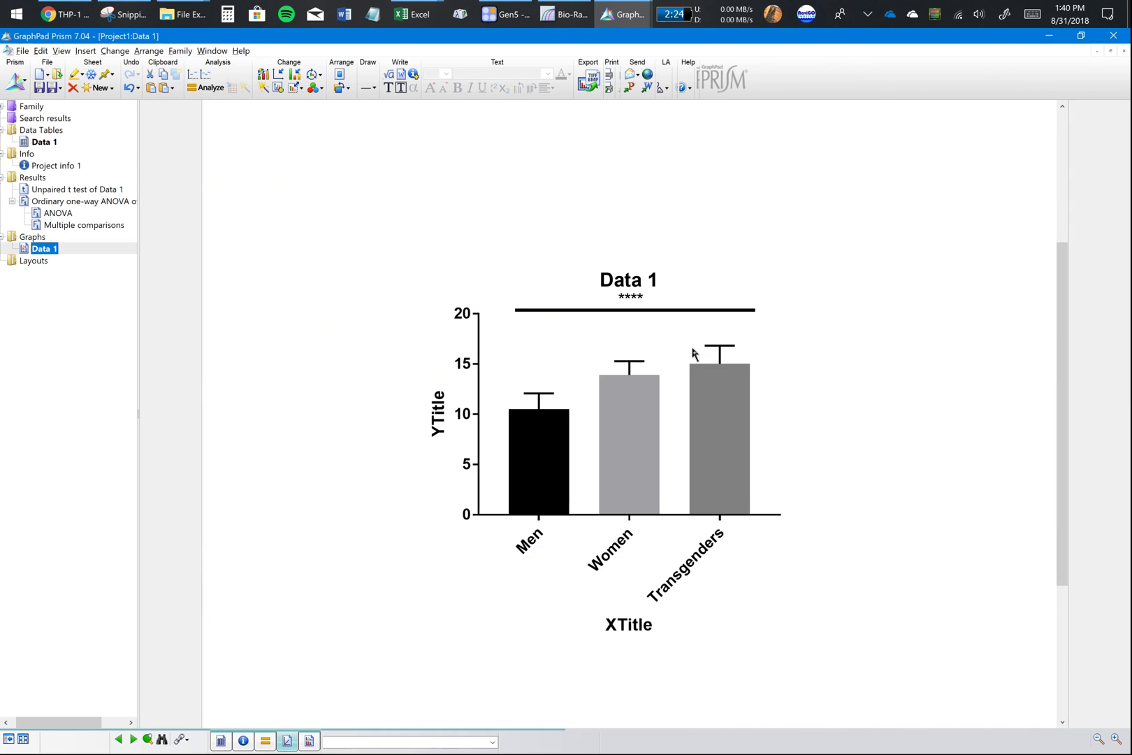
left_click(733, 320)
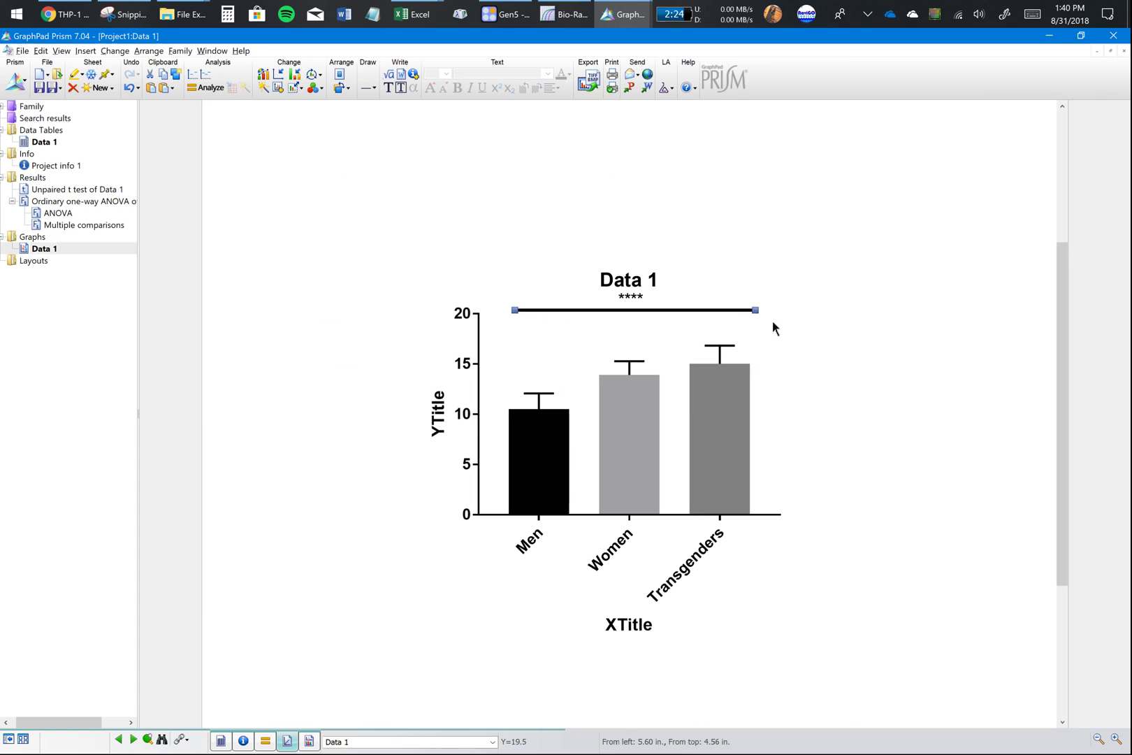
left_click(41, 143)
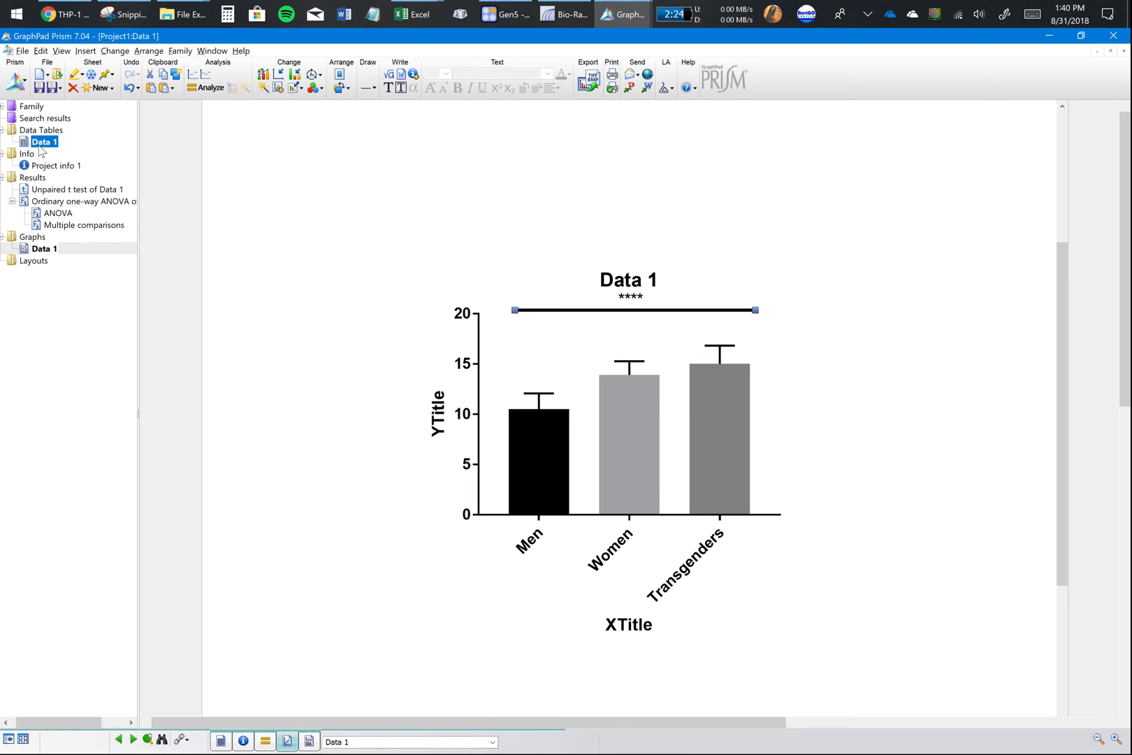